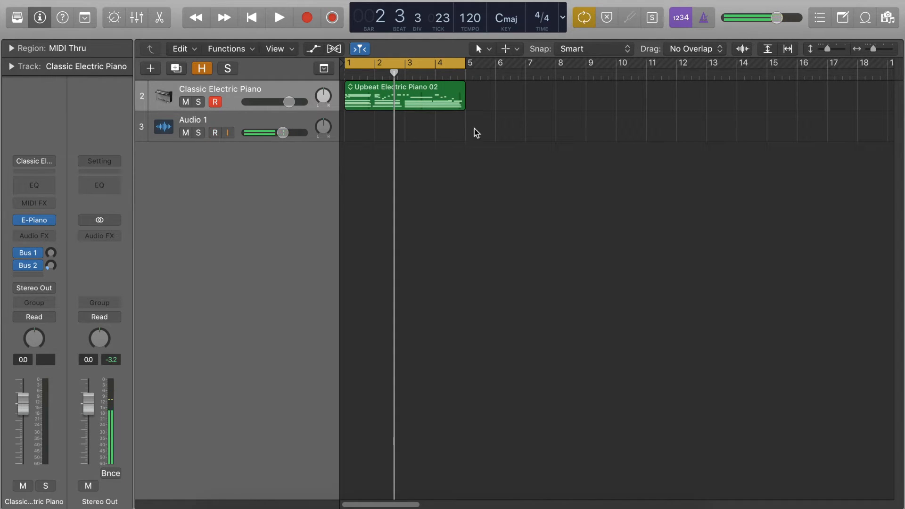
- Select the Upbeat Electric Piano 02 region and show the Smart Controls for its track
left_click(395, 101)
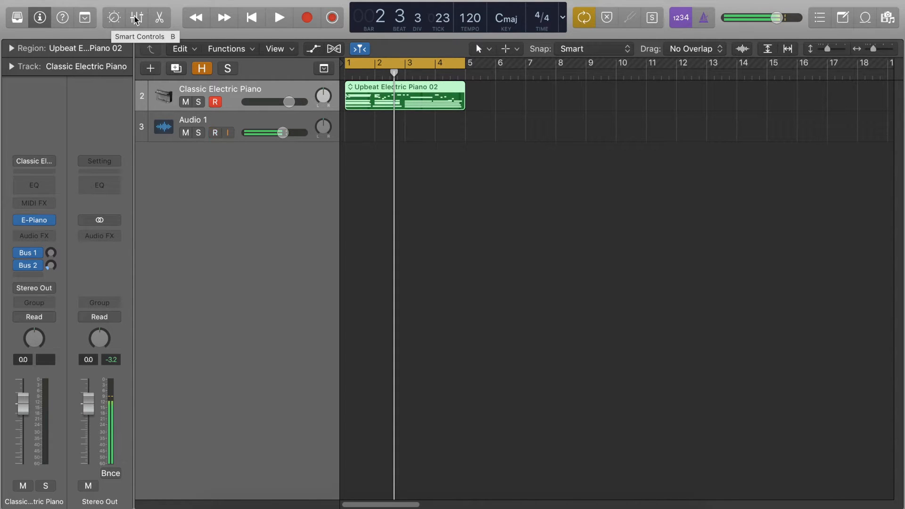
left_click(306, 0)
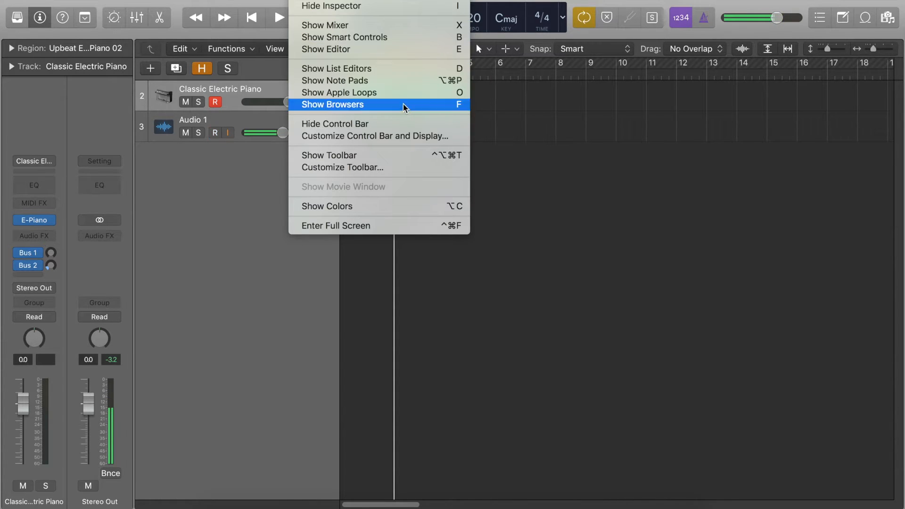
left_click(615, 183)
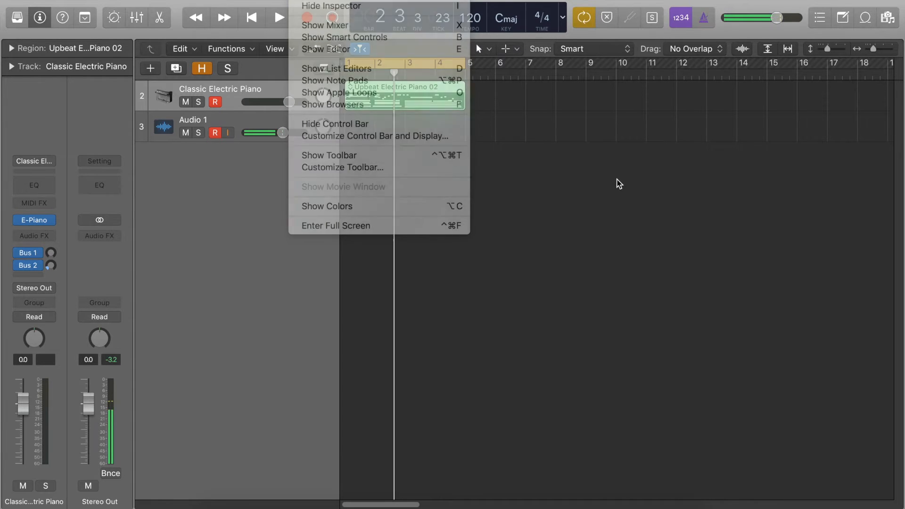
key("b")
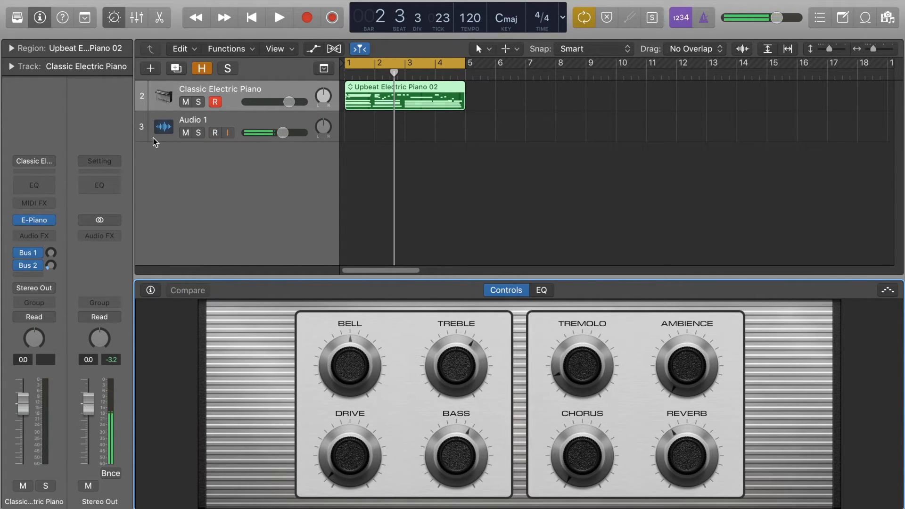
- Show the Library, look through its main instrument categories, and hide it again
left_click(17, 17)
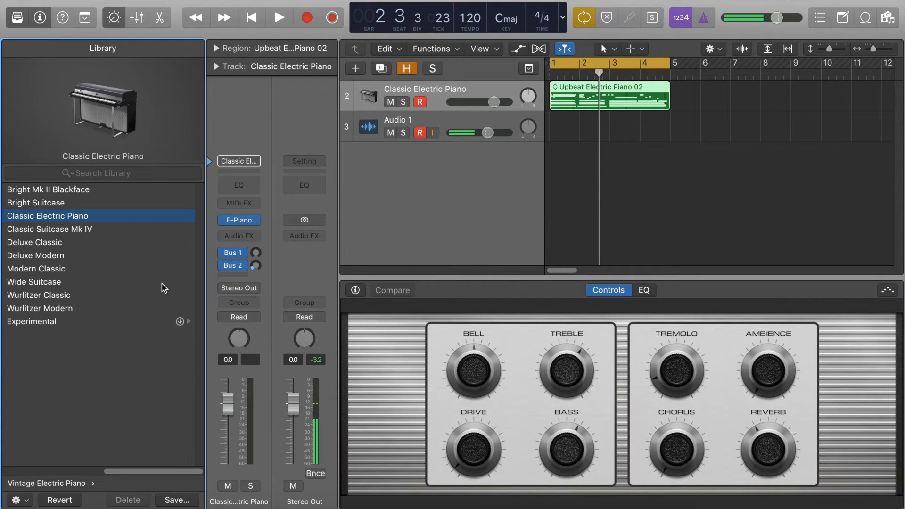
scroll(166, 289, "left", 5)
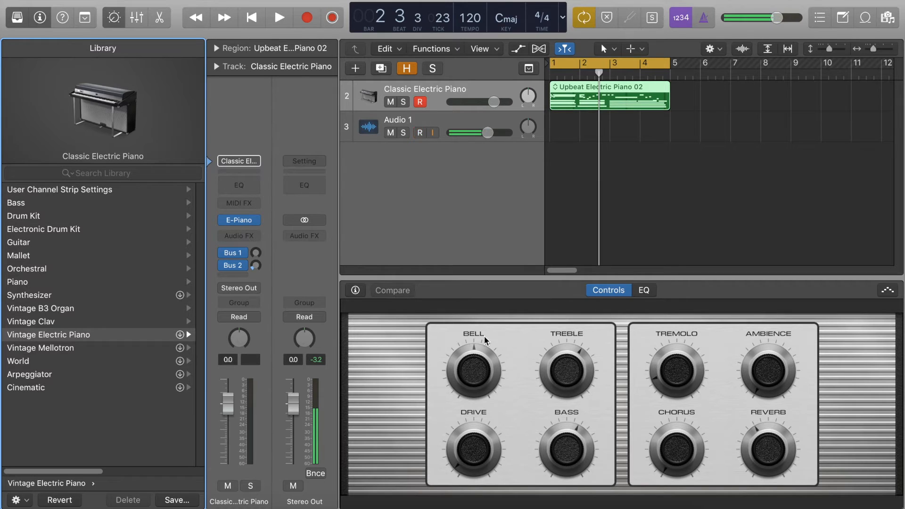
key("y")
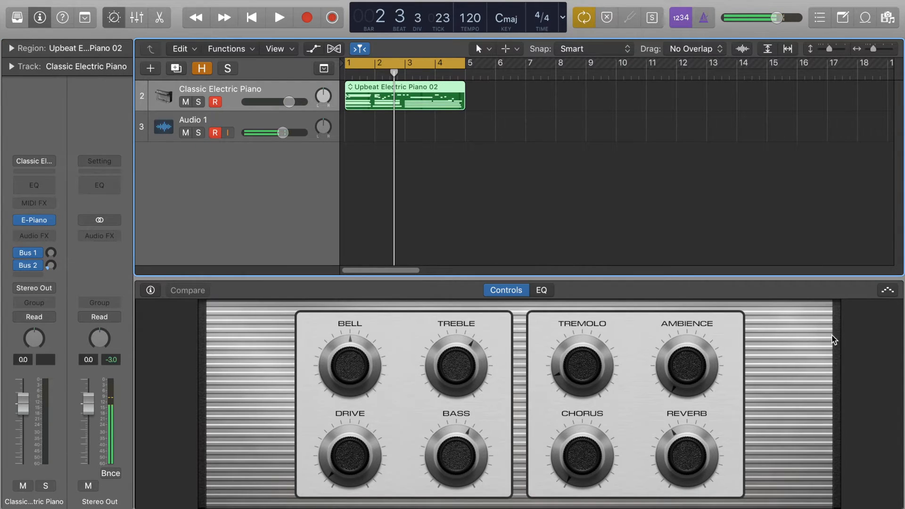
- Enable the arpeggiator on the Classic Electric Piano track, toggling it off and back on
left_click(887, 291)
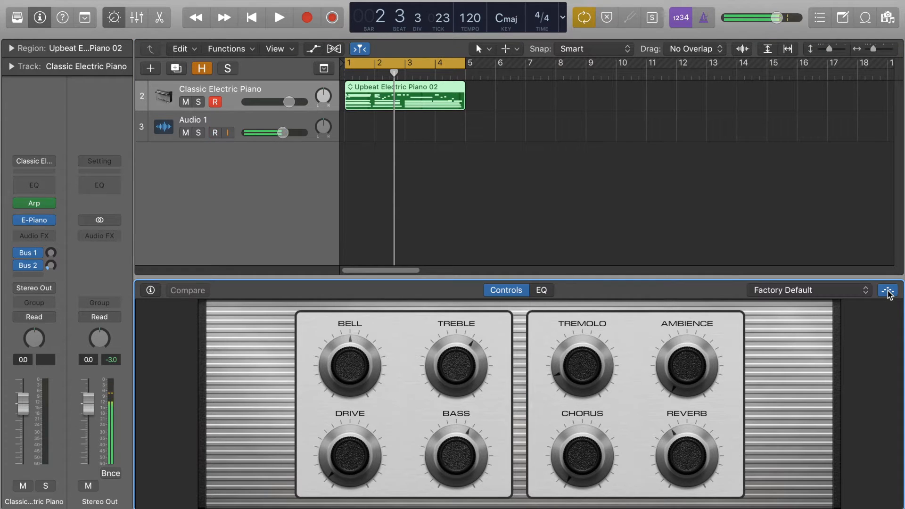
left_click(888, 292)
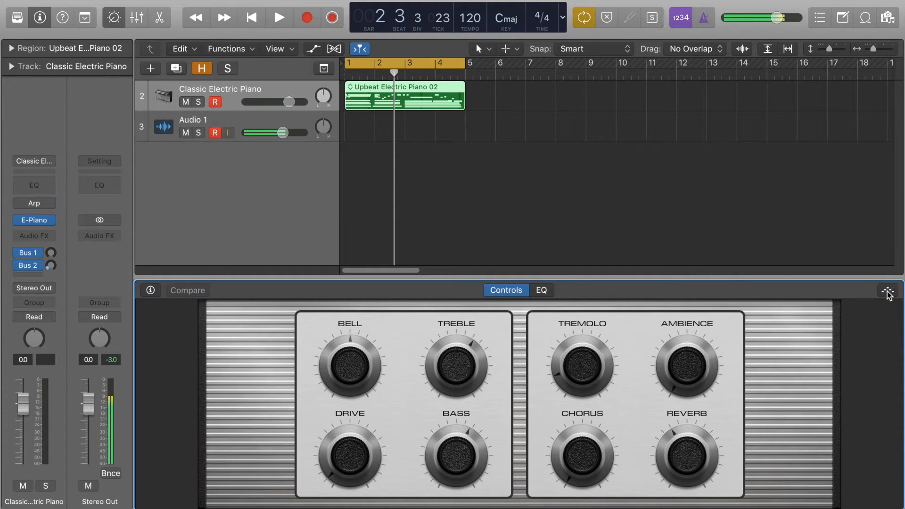
left_click(888, 292)
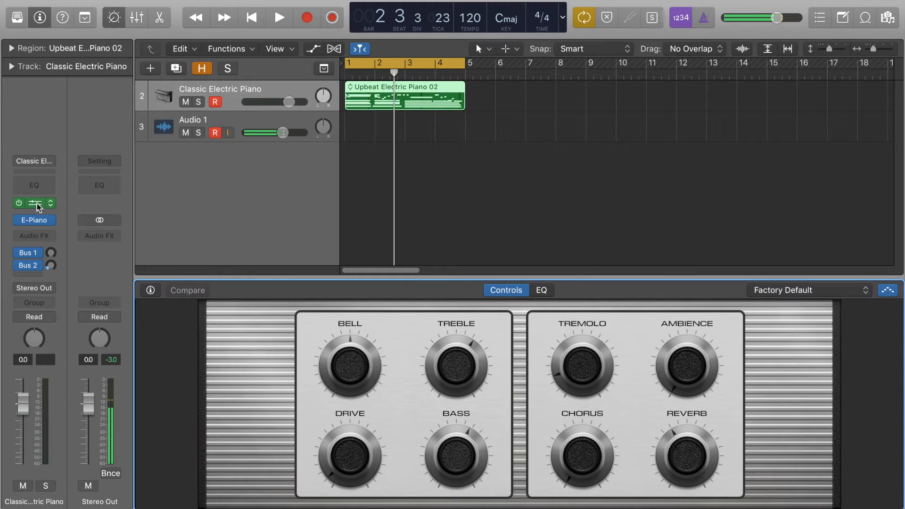
- Review the arpeggiator's note order, rate, octave range and preset options, and play the region with the arpeggiator on
mouse_move(25, 207)
left_click(809, 293)
mouse_move(816, 307)
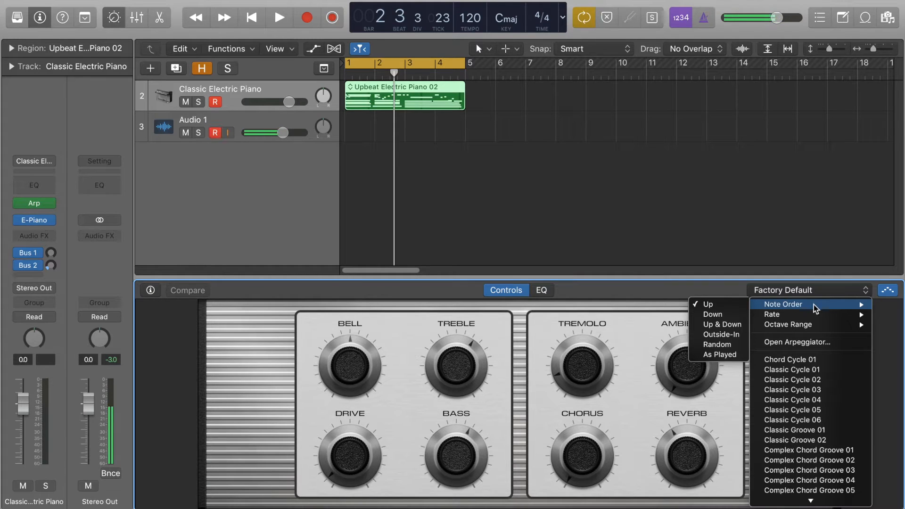
mouse_move(756, 317)
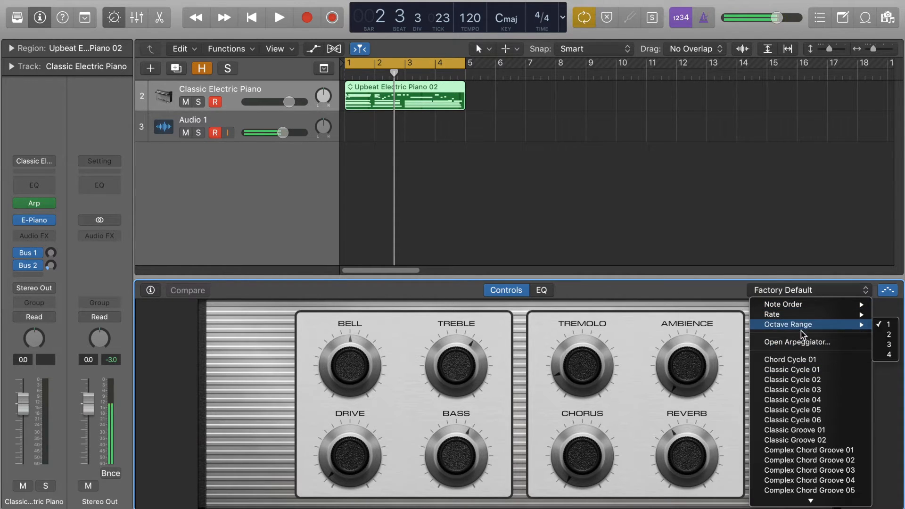
scroll(801, 330, "down", 5)
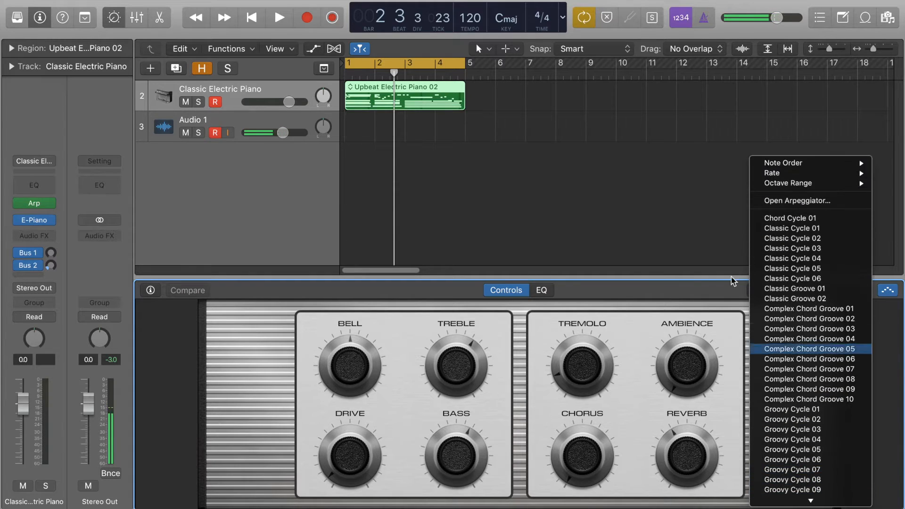
left_click(699, 218)
key("space")
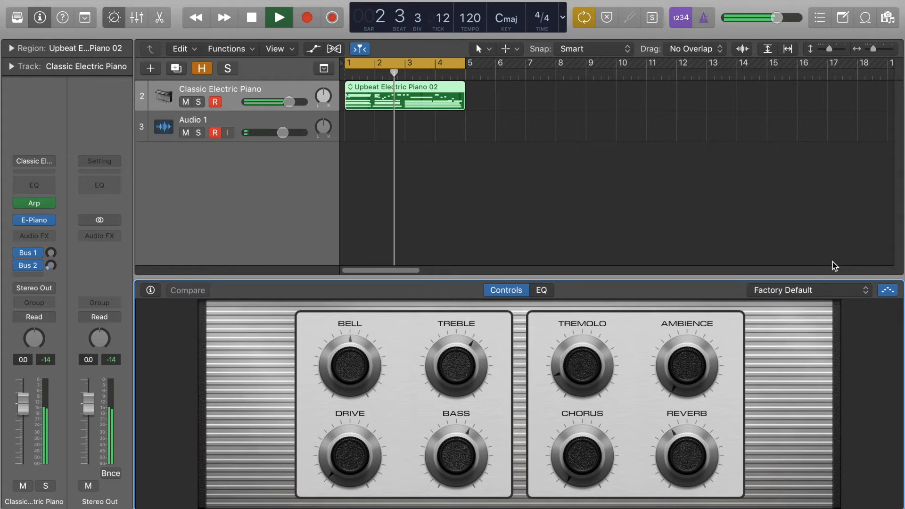
key("space")
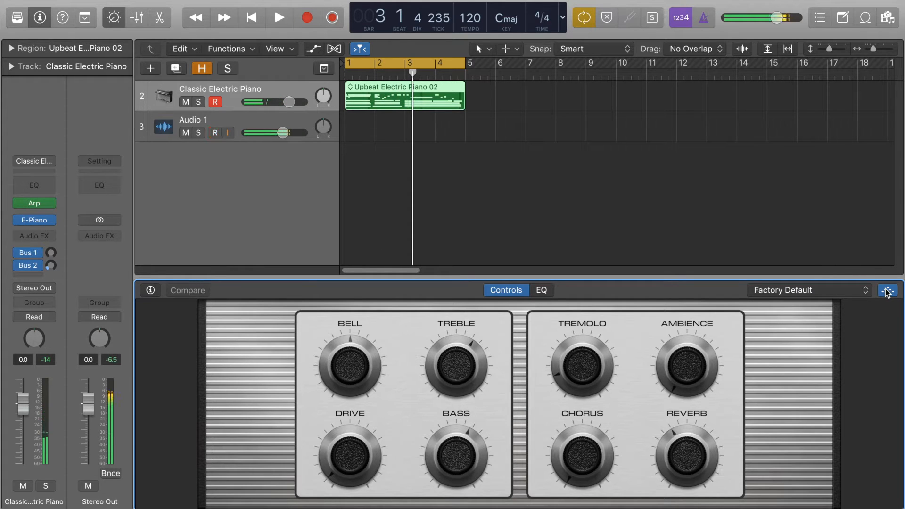
- Turn off the arpeggiator, deselect the region, and play the electric piano part without it
left_click(886, 291)
left_click(797, 232)
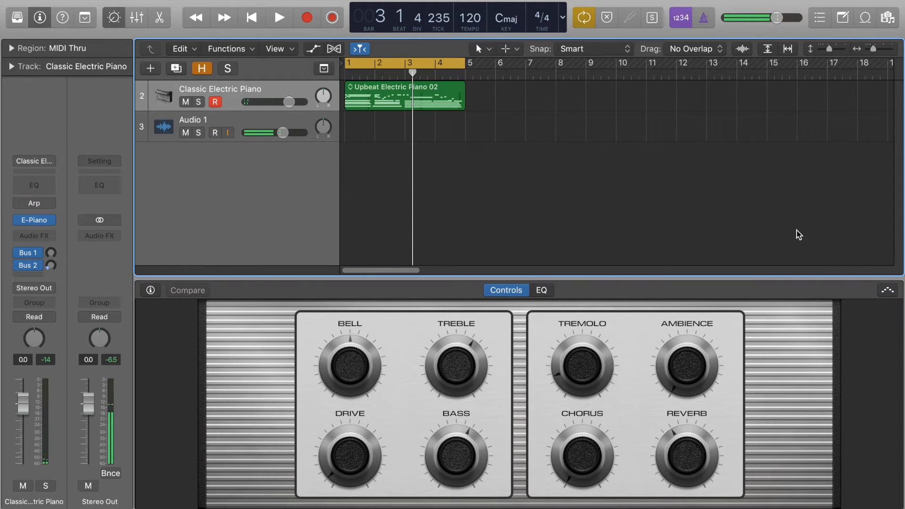
key("space")
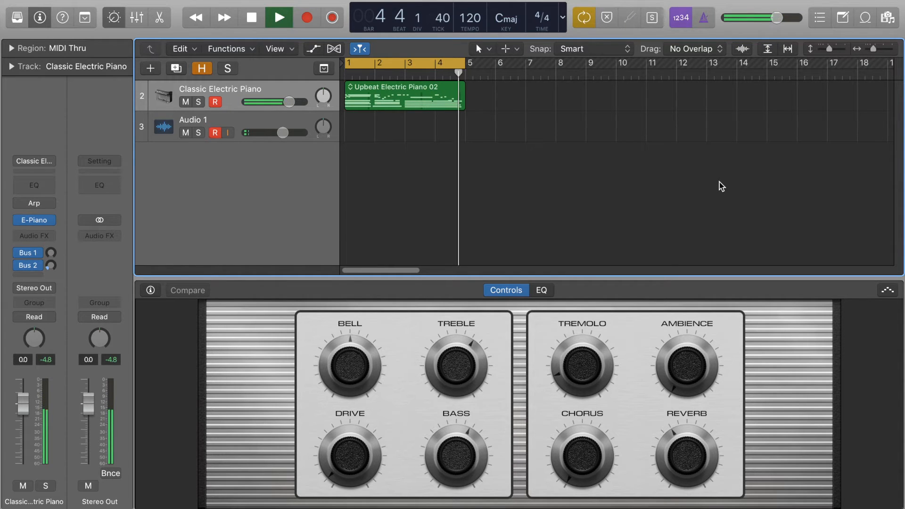
key("space")
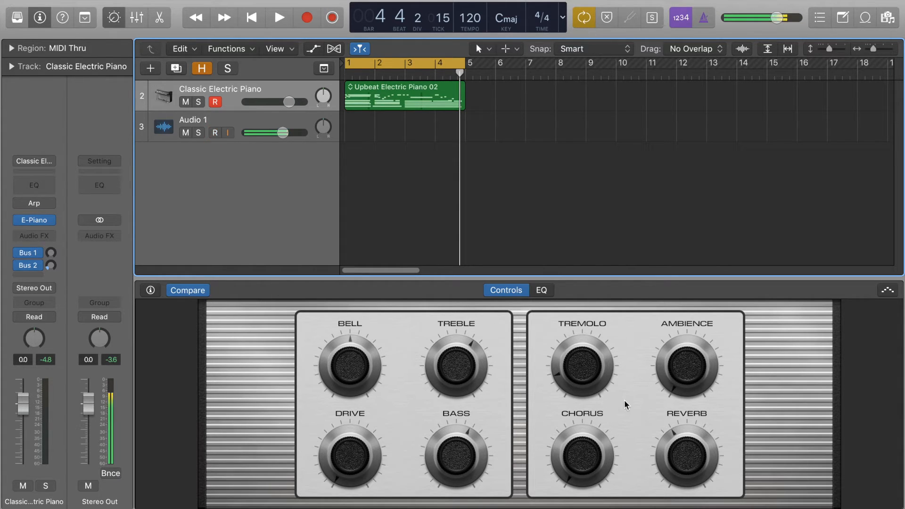
- Switch the Smart Controls layout to Generic Wood 12 in the inspector and select the Reverb knob
left_click(150, 291)
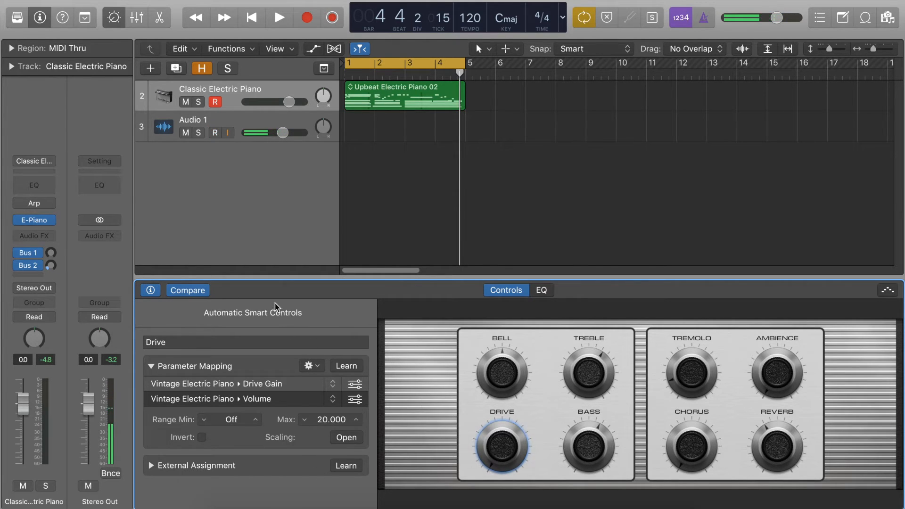
left_click(282, 313)
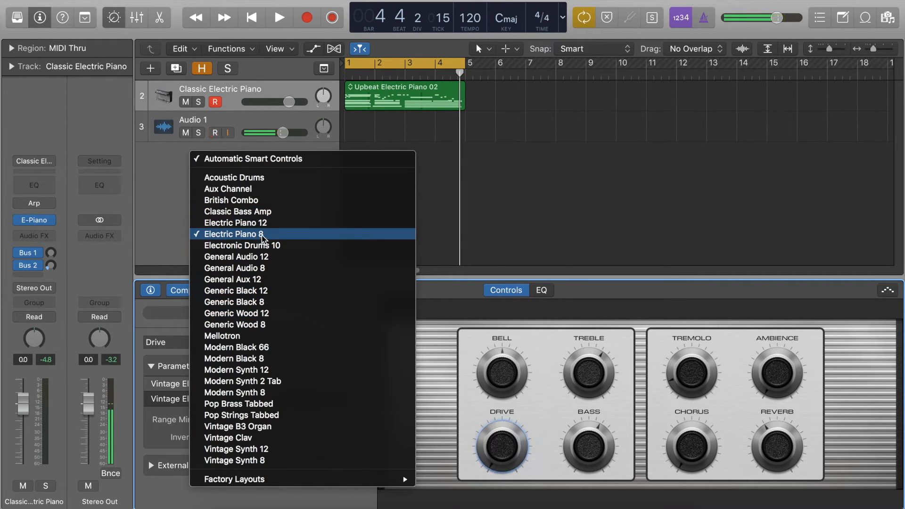
left_click(302, 319)
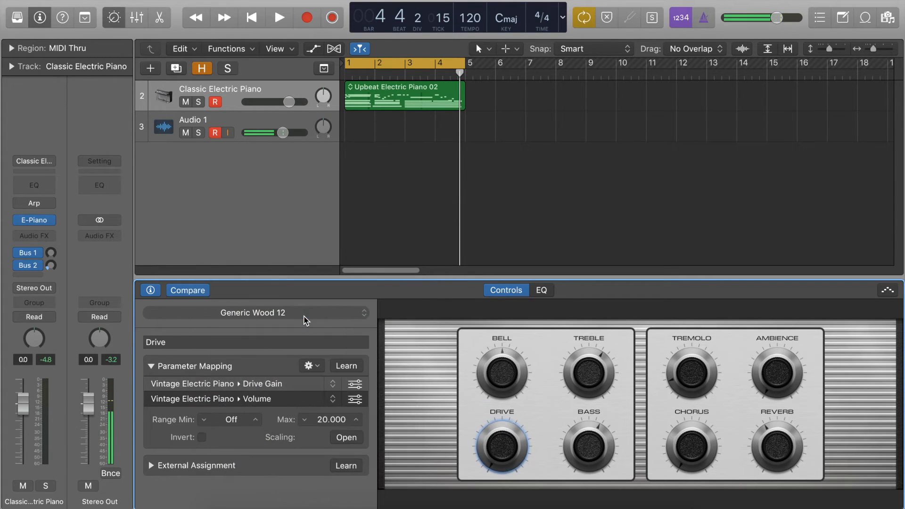
left_click(666, 420)
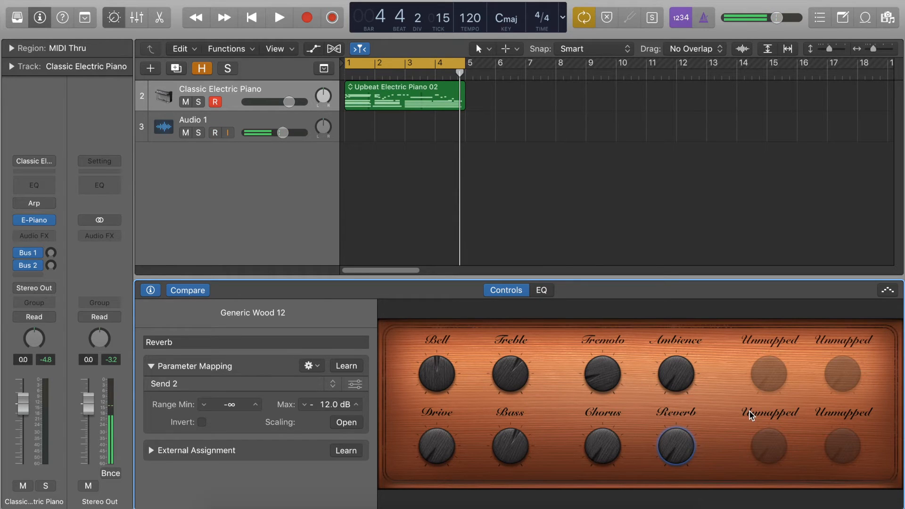
- Select the upper-row unmapped knob beside Ambience, and open the E-Piano instrument window scaled down to 55%
left_click(758, 381)
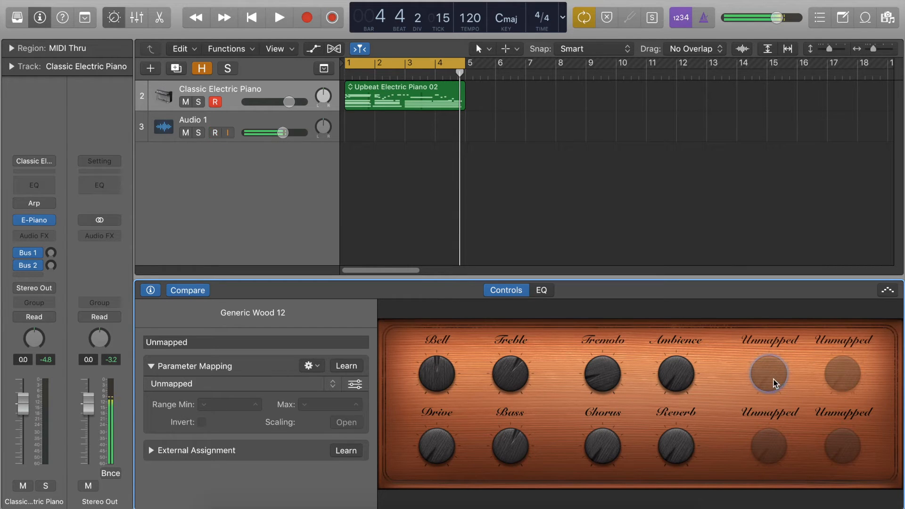
left_click(355, 367)
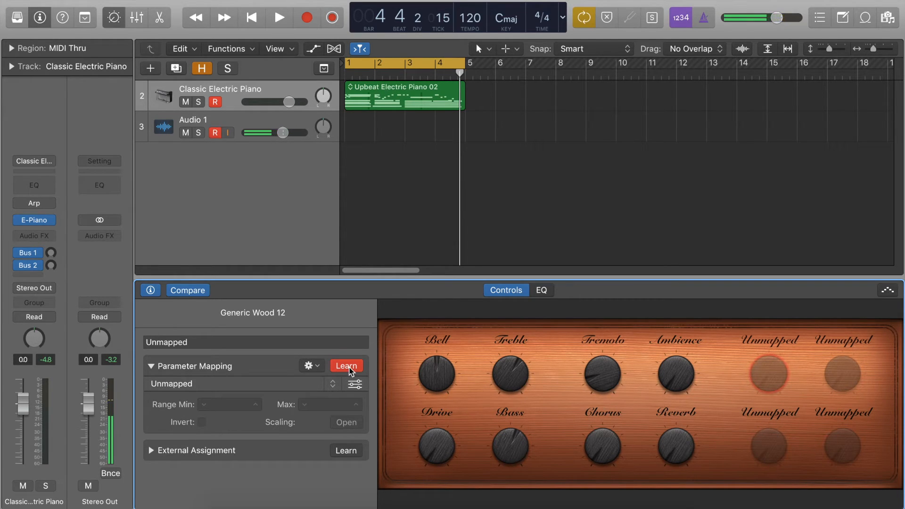
left_click(349, 367)
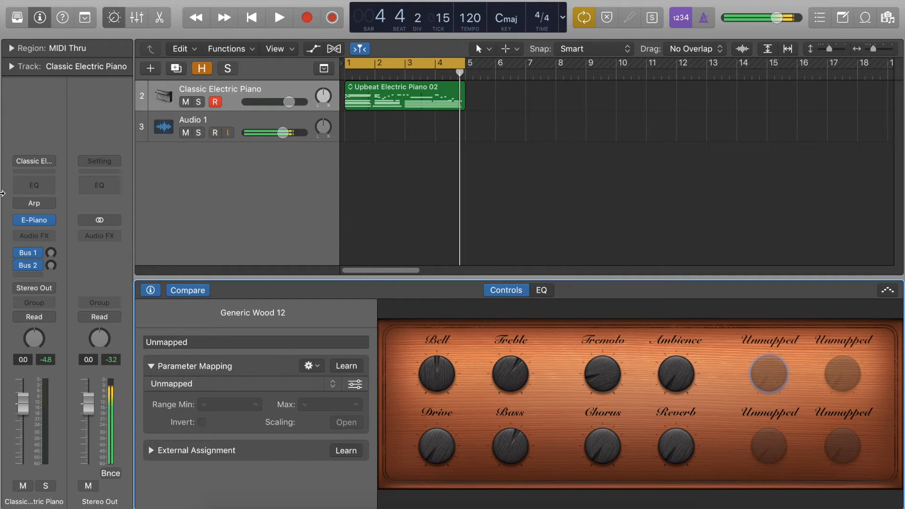
left_click(35, 221)
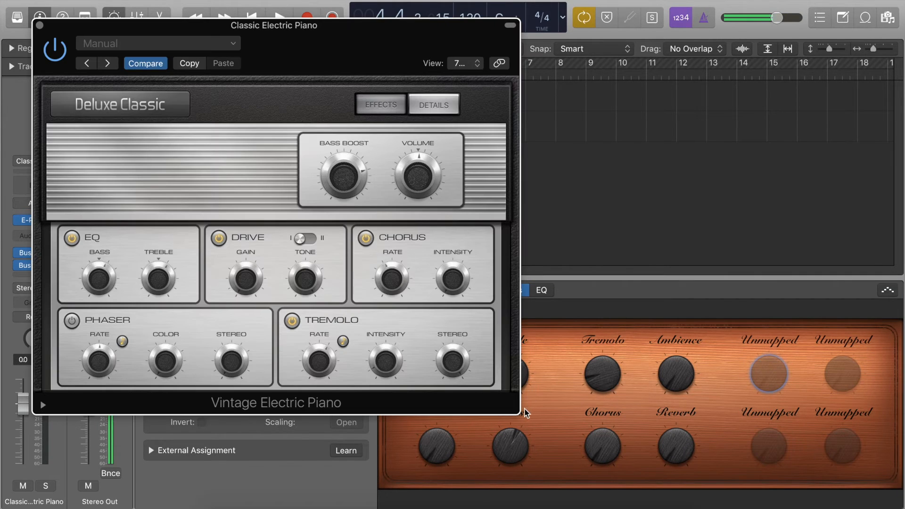
left_click_drag(521, 411, 397, 318)
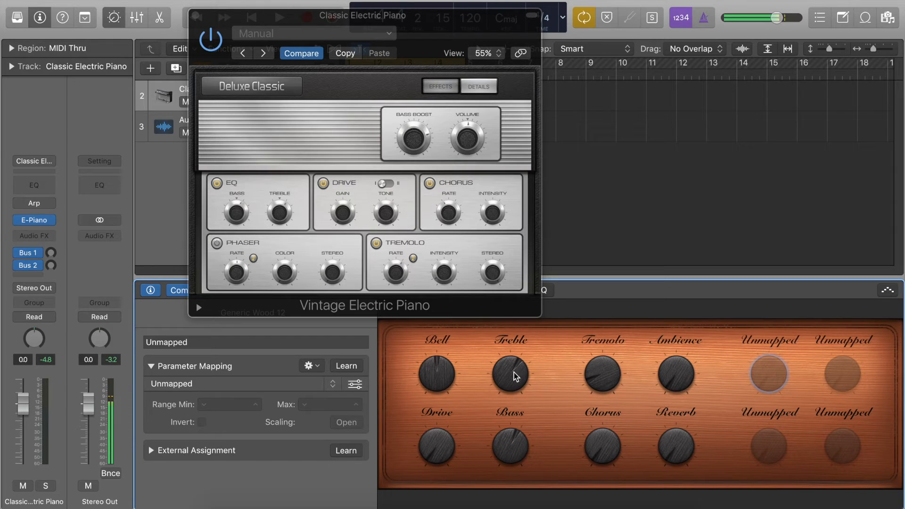
- Map the selected unmapped knob to the instrument's Tremolo Stereo parameter with Learn, and set the knob to 90°
left_click(347, 365)
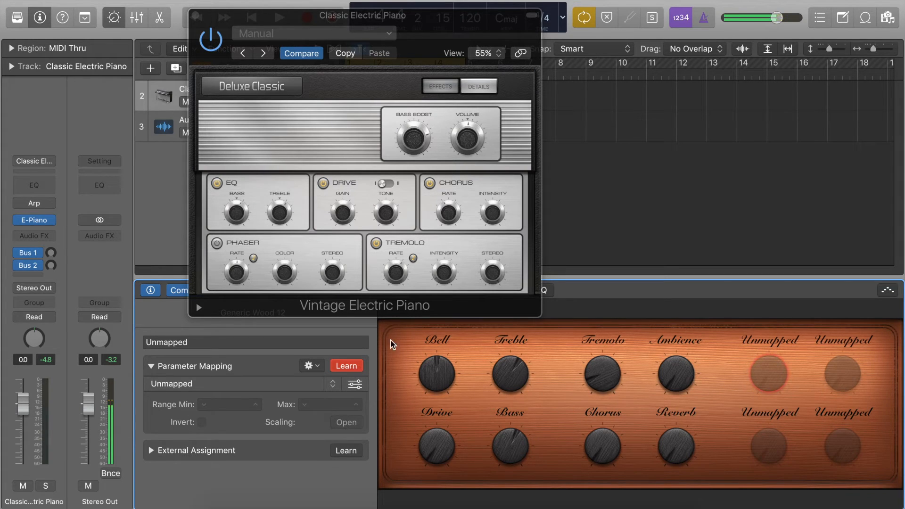
left_click(492, 274)
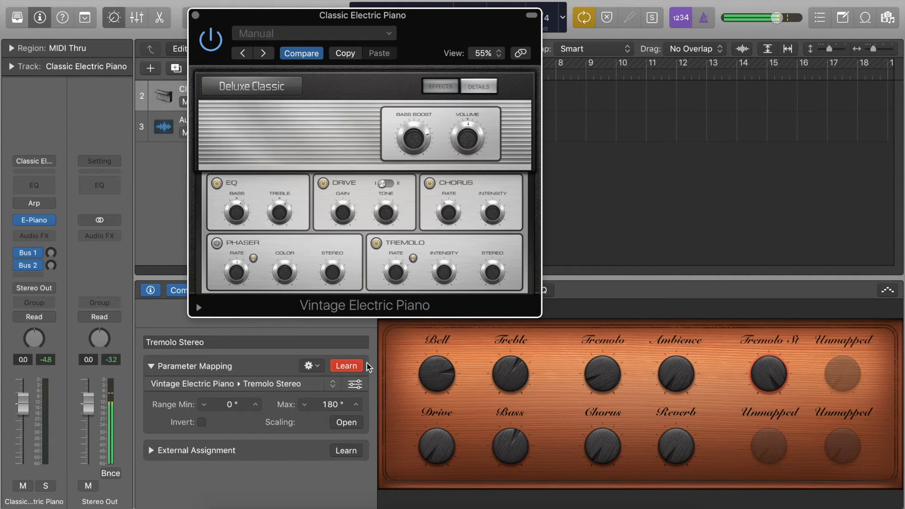
left_click(346, 371)
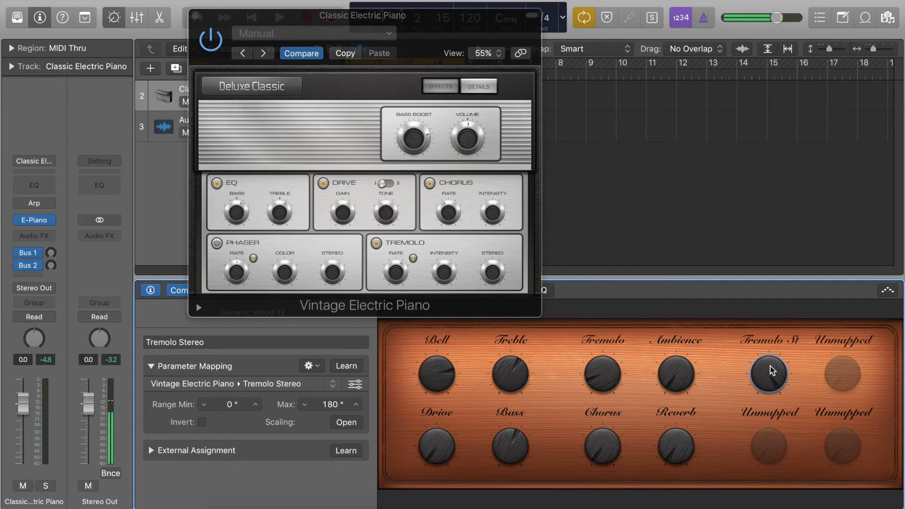
left_click_drag(773, 370, 768, 341)
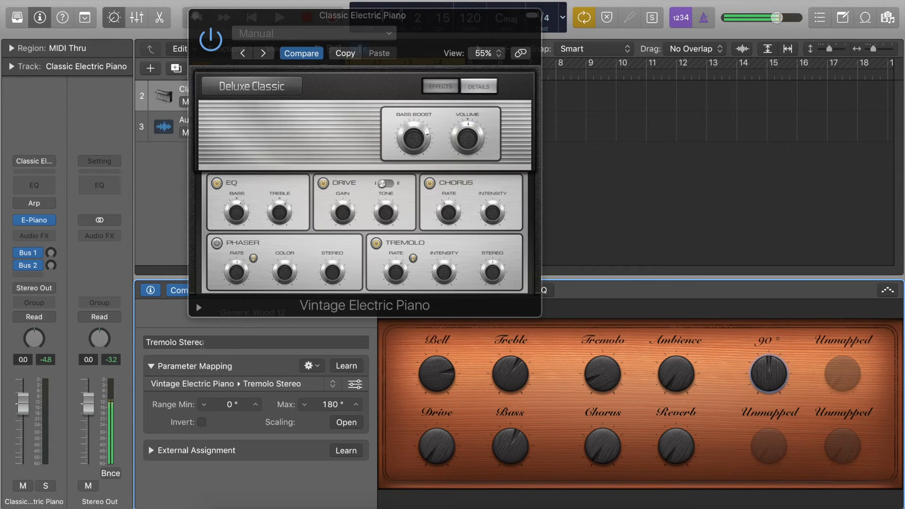
- Rename the newly mapped Tremolo Stereo knob as My Name
left_click(203, 342)
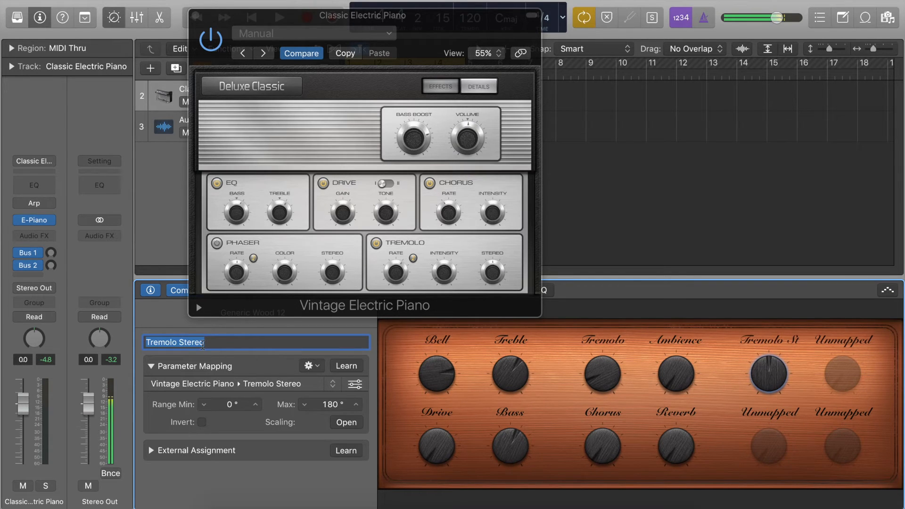
type("My Name")
key("Return")
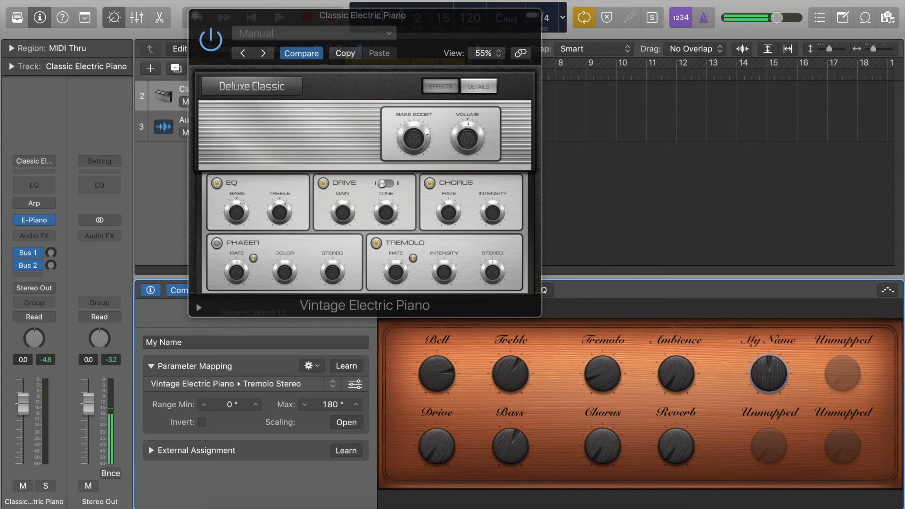
- Rename the My Name knob as Tremolo
left_click(193, 345)
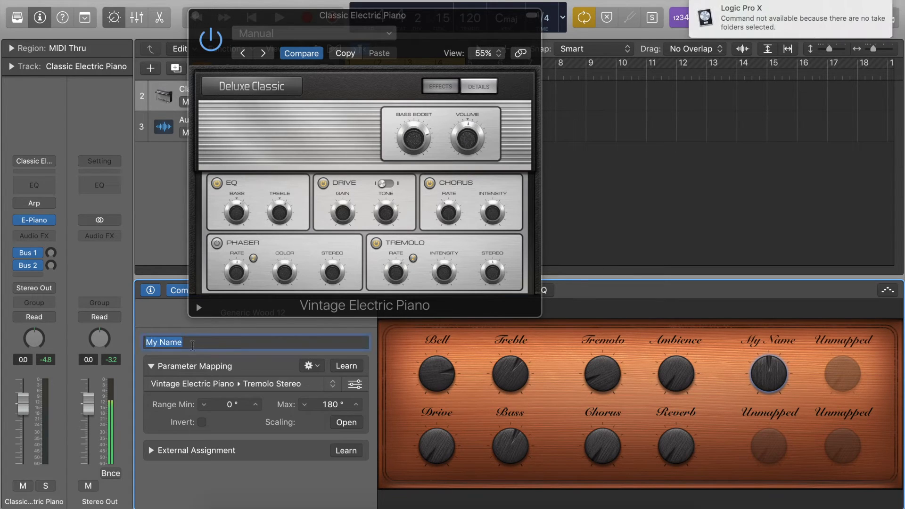
type("Tremolo")
key("Return")
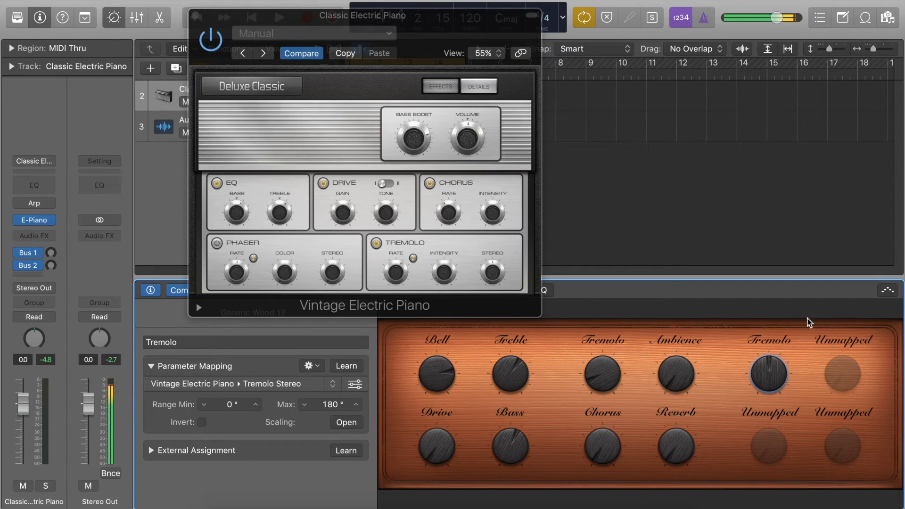
- Remap the Ambience knob to the instrument's Tremolo Rate parameter with Learn, undo and redo the change, and close the instrument window
left_click(672, 380)
left_click_drag(676, 375, 418, 346)
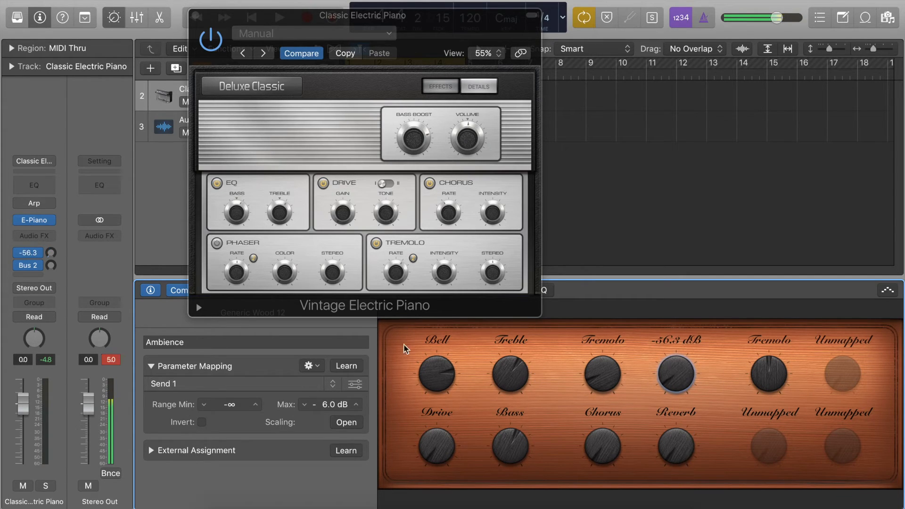
left_click(346, 366)
left_click(401, 284)
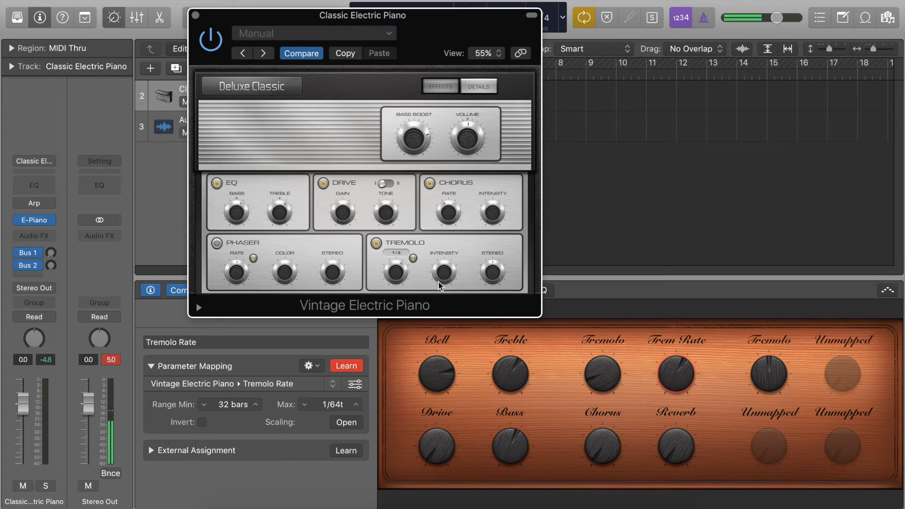
key("super+z")
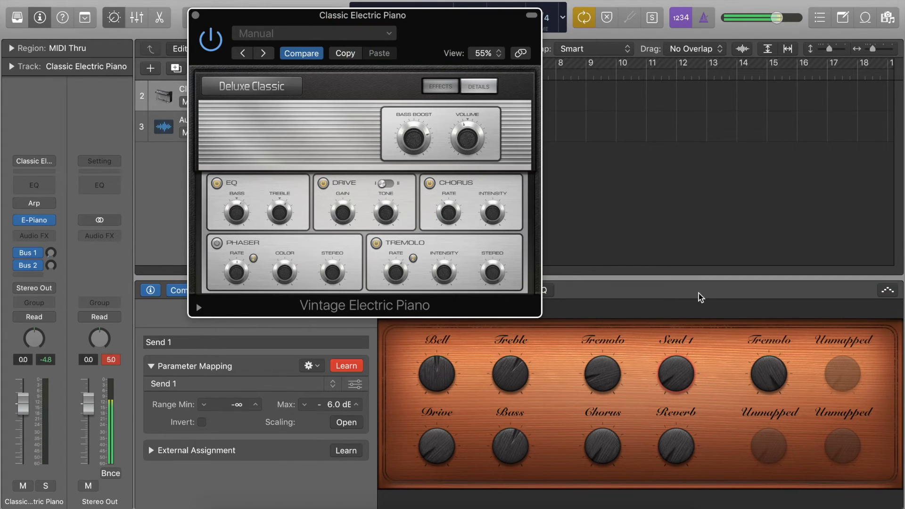
key("super+shift+z")
left_click(685, 251)
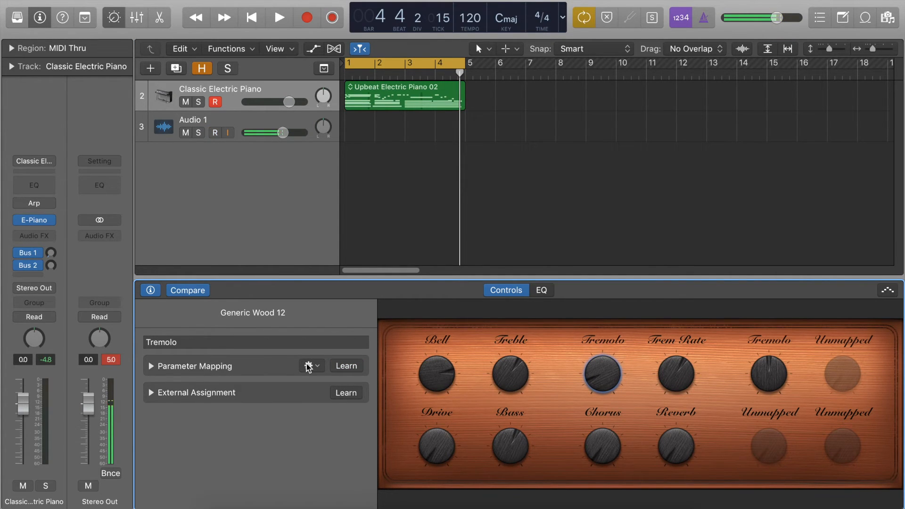
- Show the Tremolo Depth knob's parameter mapping, and set the knob to 38% with the E-Piano instrument window open
left_click(152, 366)
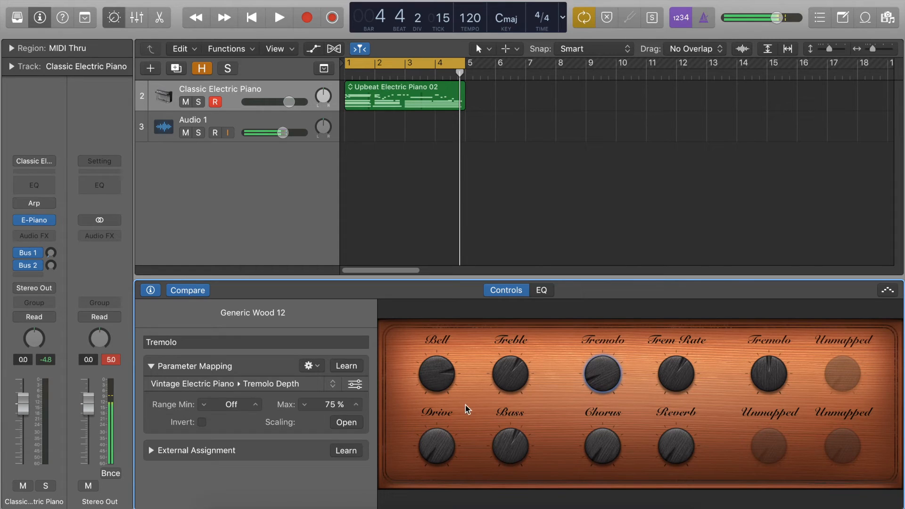
left_click_drag(613, 347, 616, 277)
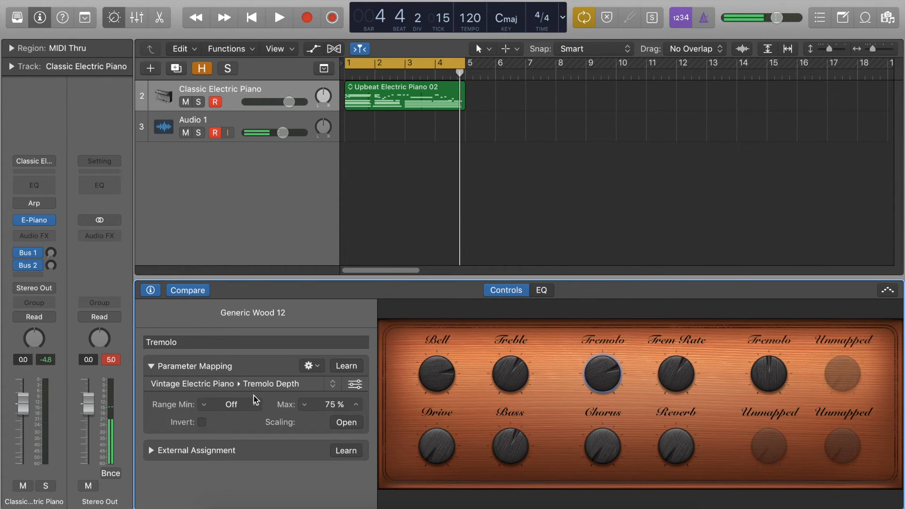
left_click(35, 219)
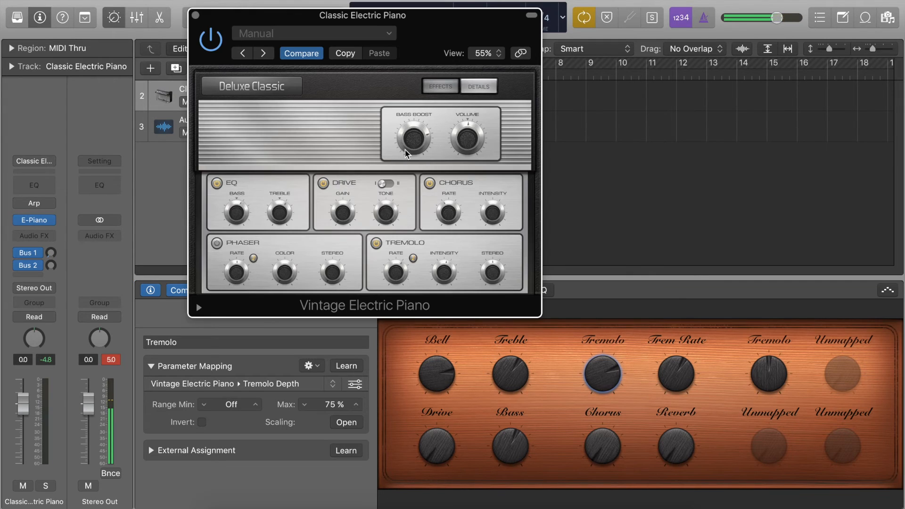
left_click_drag(604, 382, 610, 419)
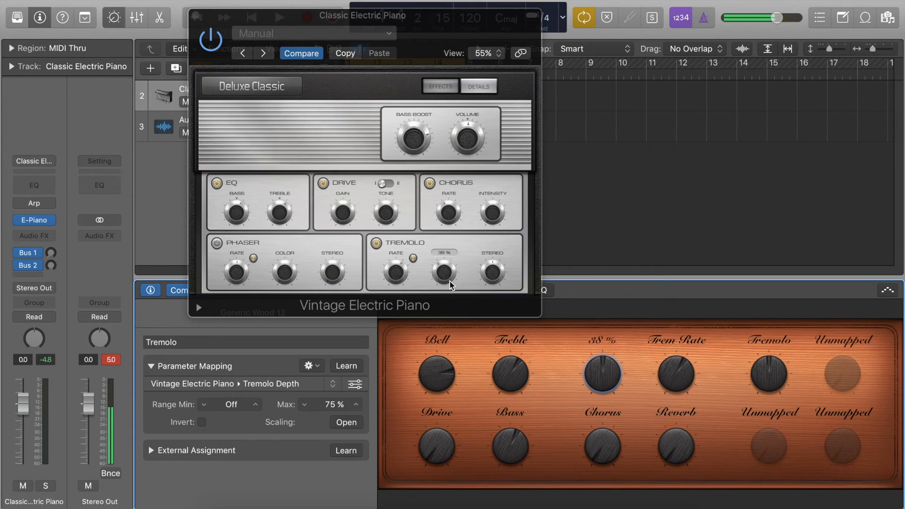
- Limit the Tremolo Depth mapping to a range of 64% to 92%, and turn the knob through that range
left_click_drag(236, 410, 257, 409)
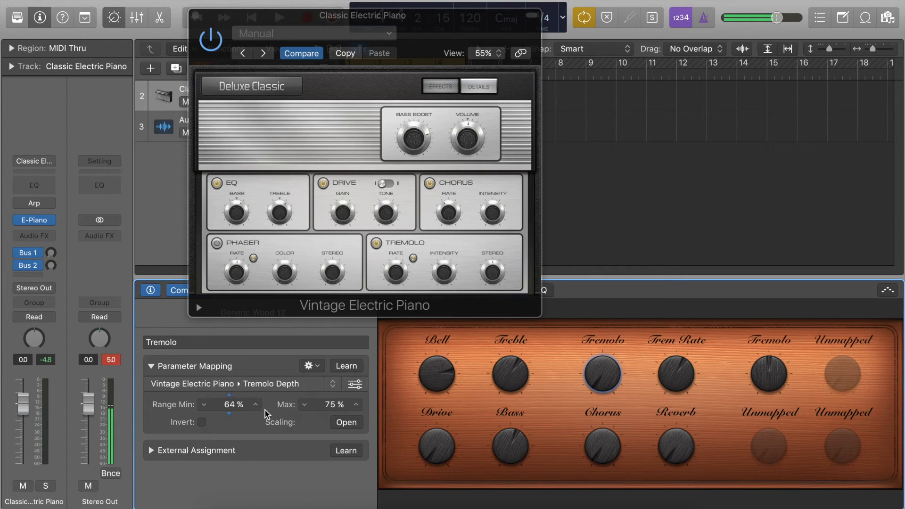
left_click_drag(334, 408, 334, 393)
mouse_move(603, 349)
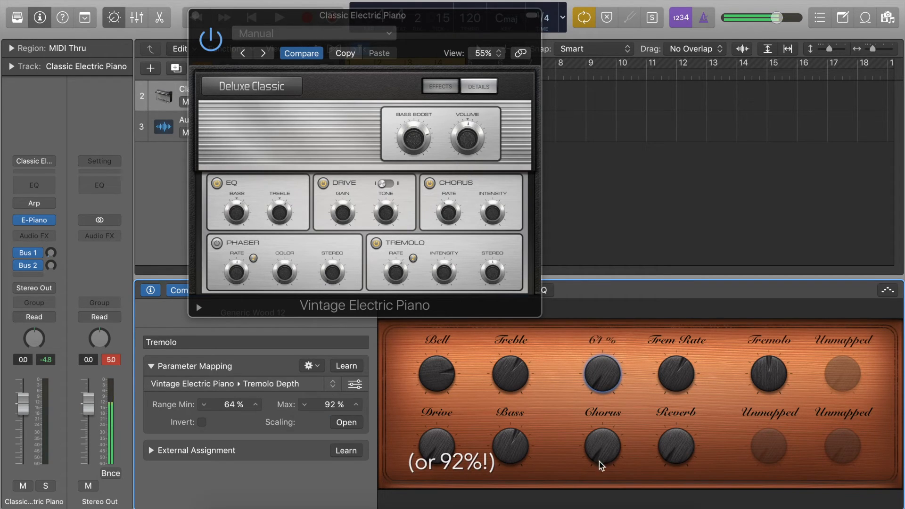
left_click_drag(607, 459, 607, 508)
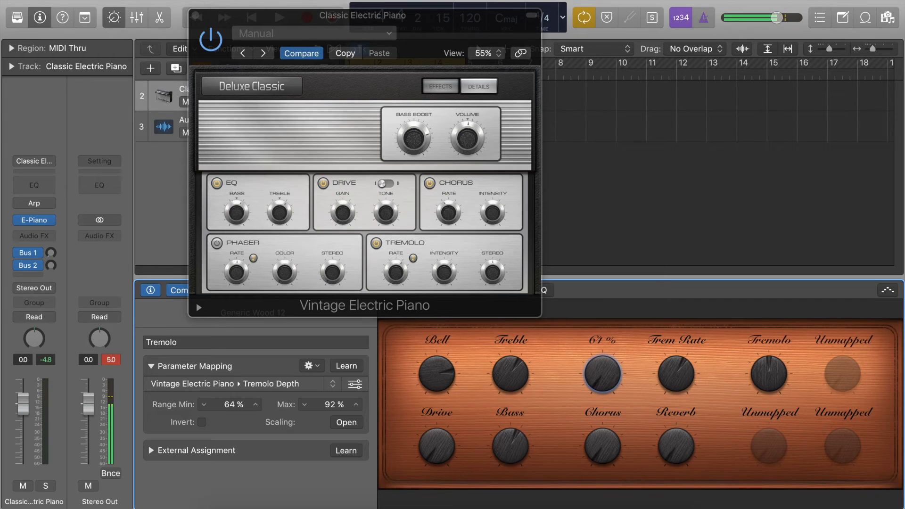
mouse_move(442, 278)
left_click_drag(612, 385, 622, 197)
left_click_drag(443, 268, 443, 305)
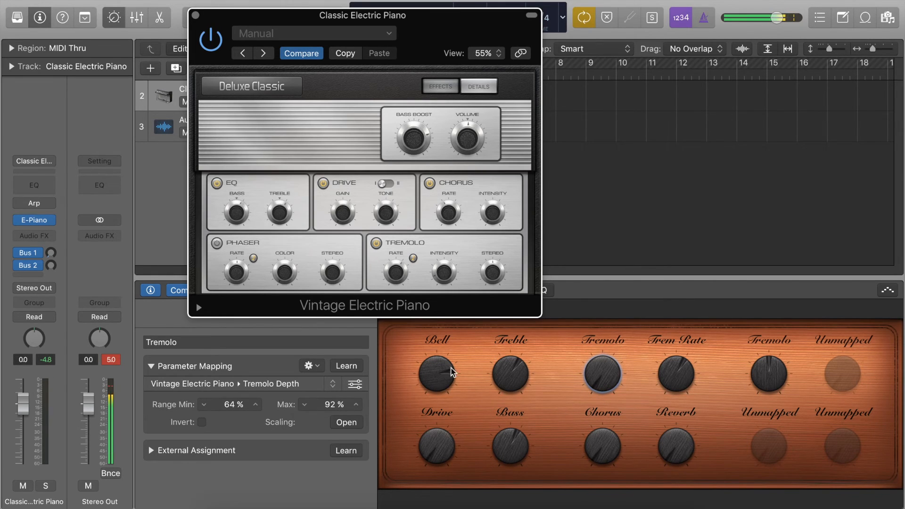
- Invert the Tremolo Depth mapping, turn its knob to 64%, and close the instrument window
left_click(201, 423)
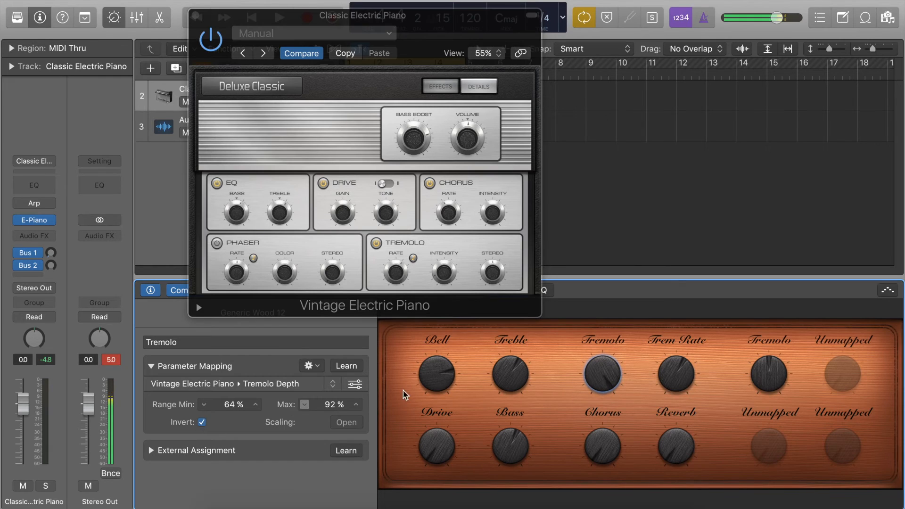
left_click_drag(606, 371, 423, 295)
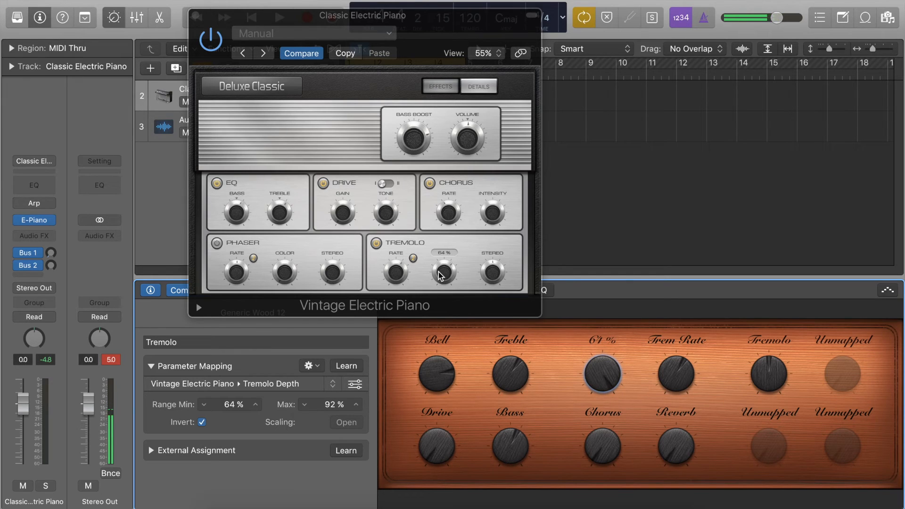
left_click(195, 15)
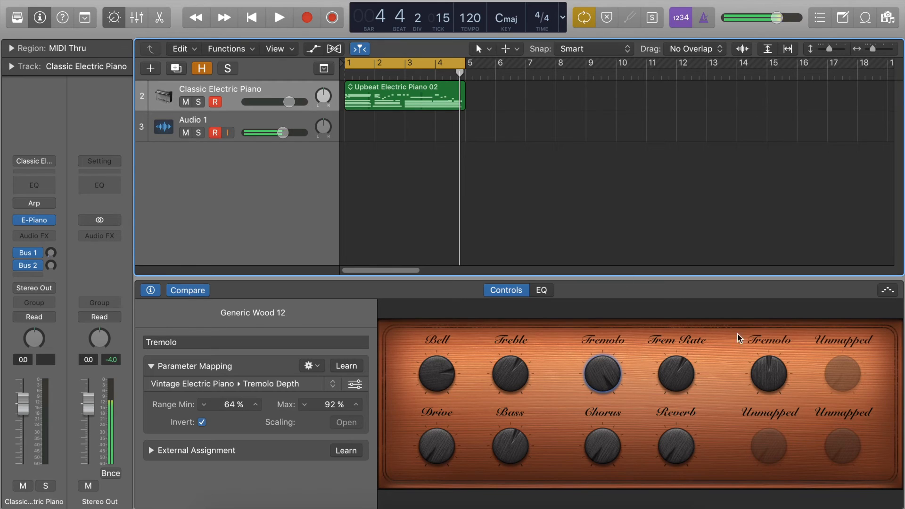
- Map the upper-row unmapped knob to the Bus 1 send level of the Classic Electric Piano channel with Learn
left_click(847, 374)
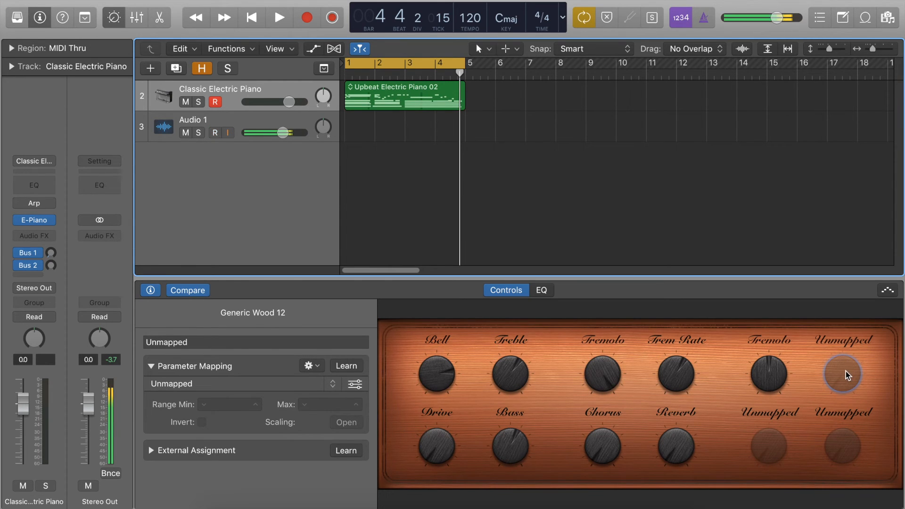
left_click(347, 367)
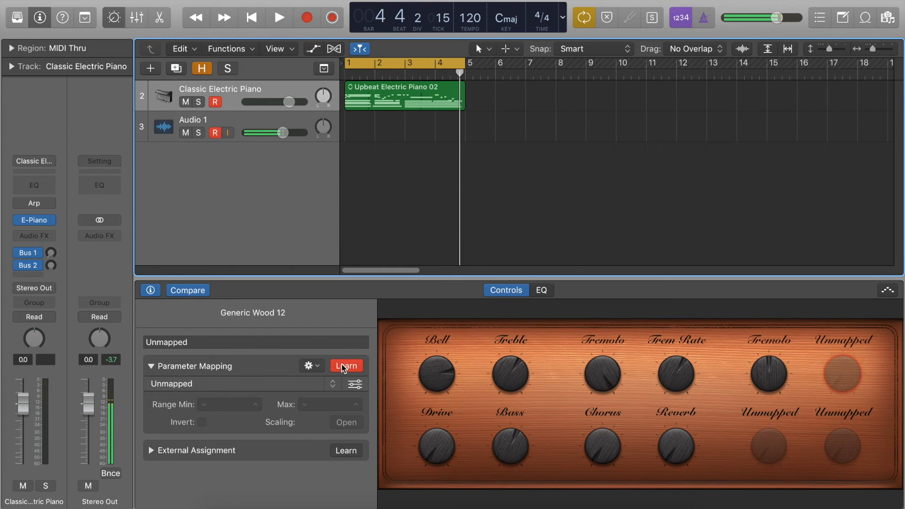
left_click_drag(52, 255, 49, 254)
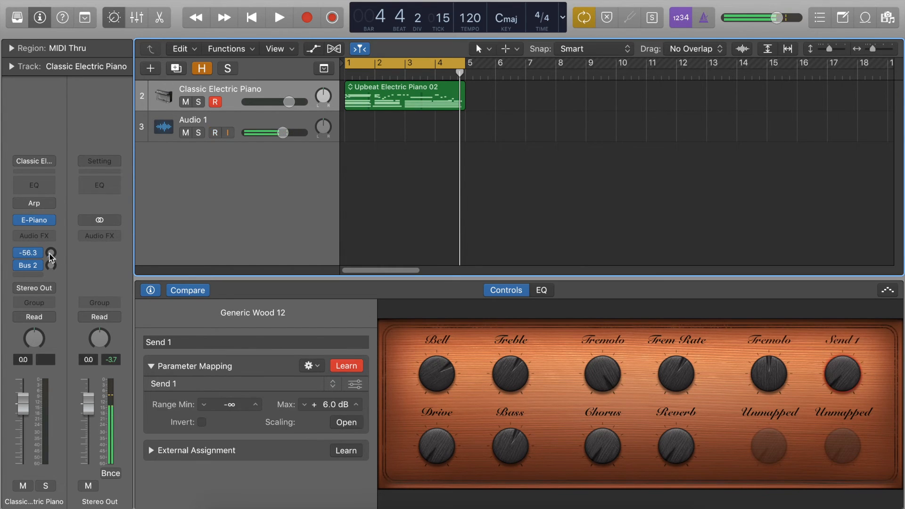
left_click(351, 364)
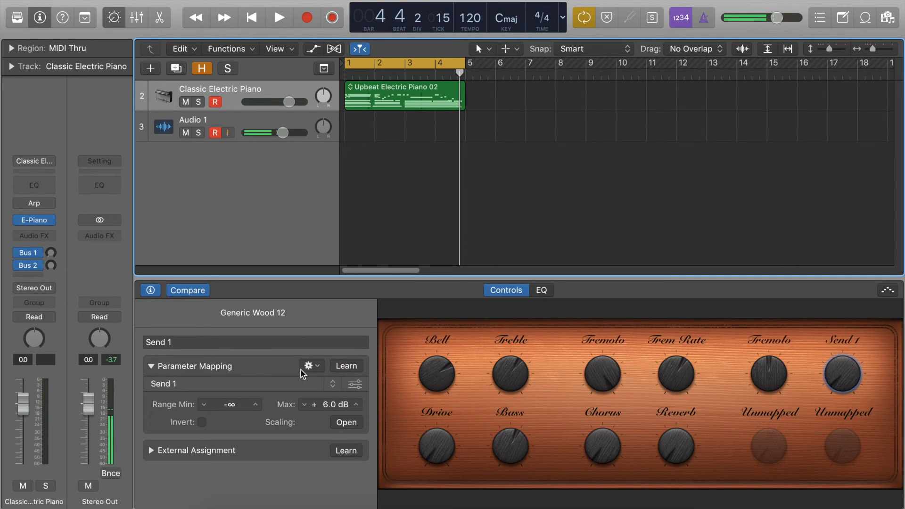
- Add a second mapping to the Send 1 knob and assign it to the Bus 2 send level with Learn
left_click(317, 366)
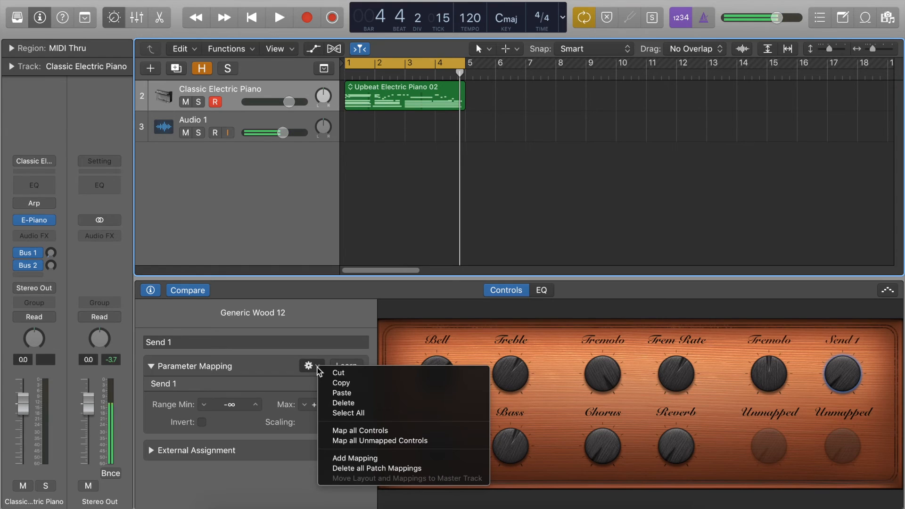
left_click(402, 459)
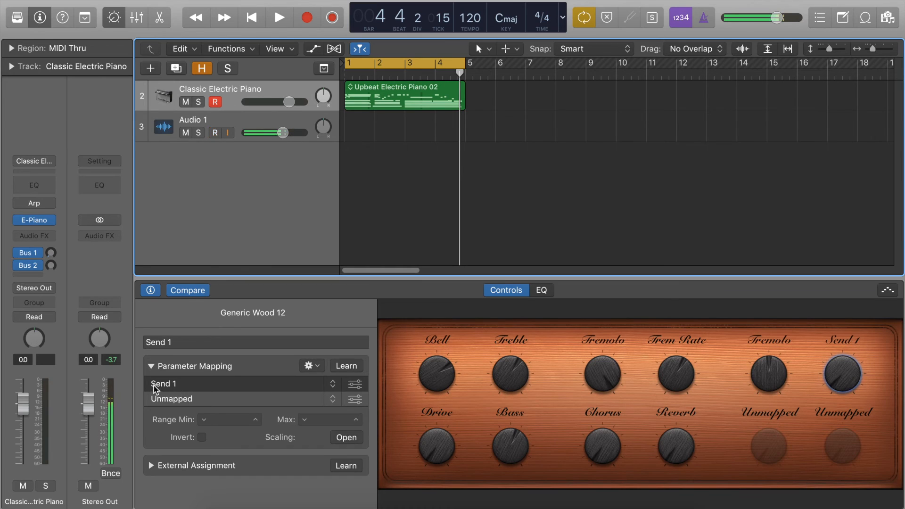
left_click(210, 397)
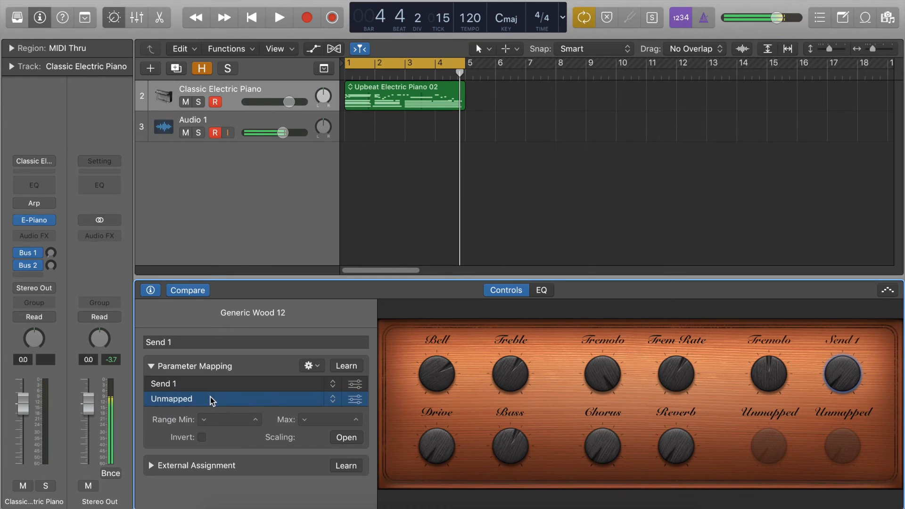
left_click(344, 366)
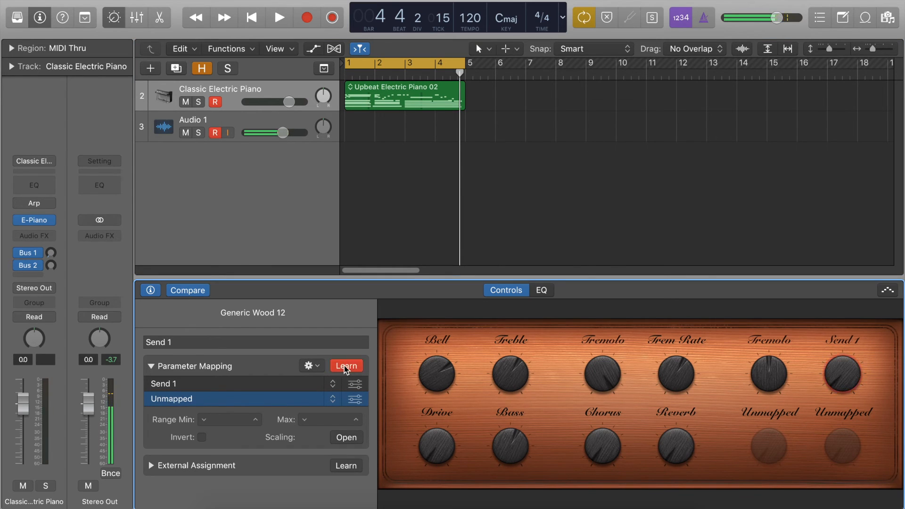
left_click(51, 267)
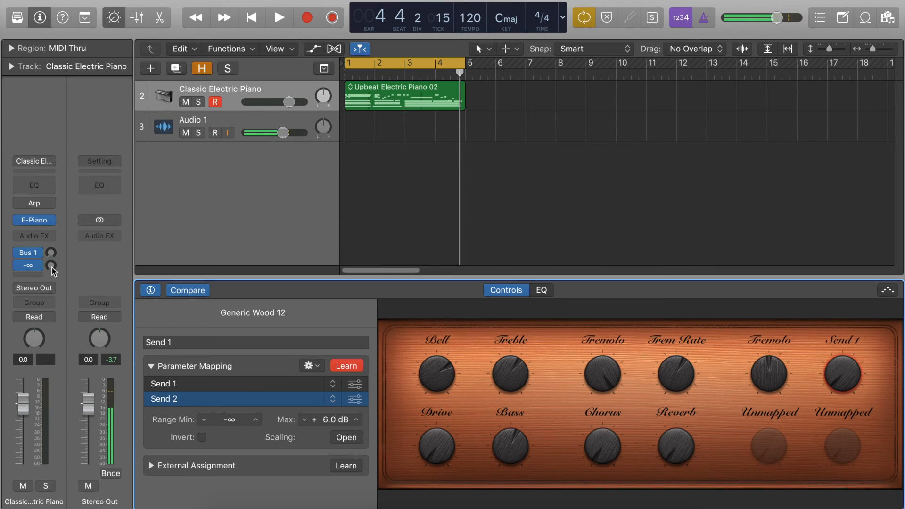
left_click(346, 366)
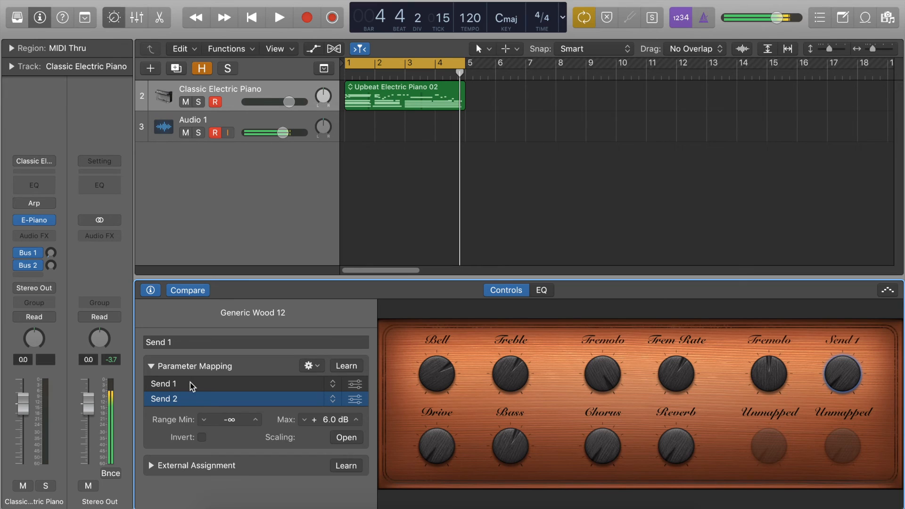
- Show the Bus 1 and Bus 2 channel strips in turn, and raise the Send 1 knob to about -40 dB during playback
left_click(29, 253)
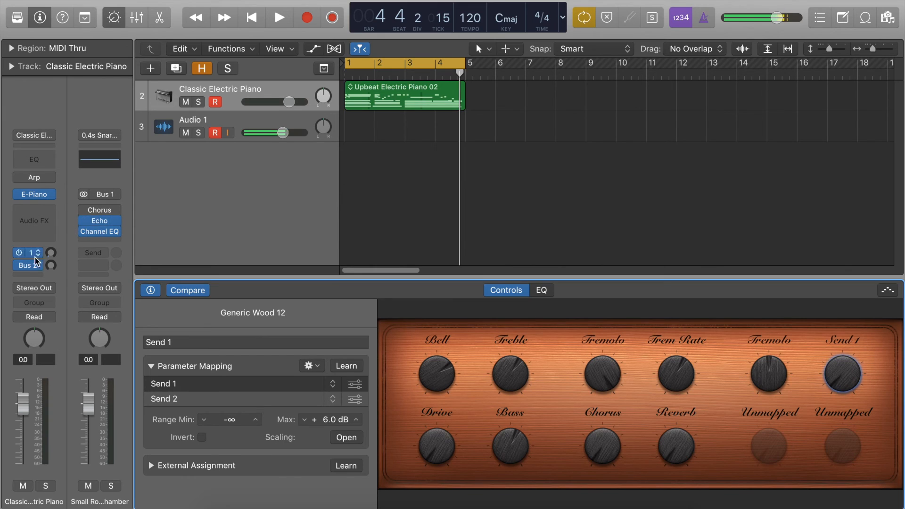
left_click(31, 264)
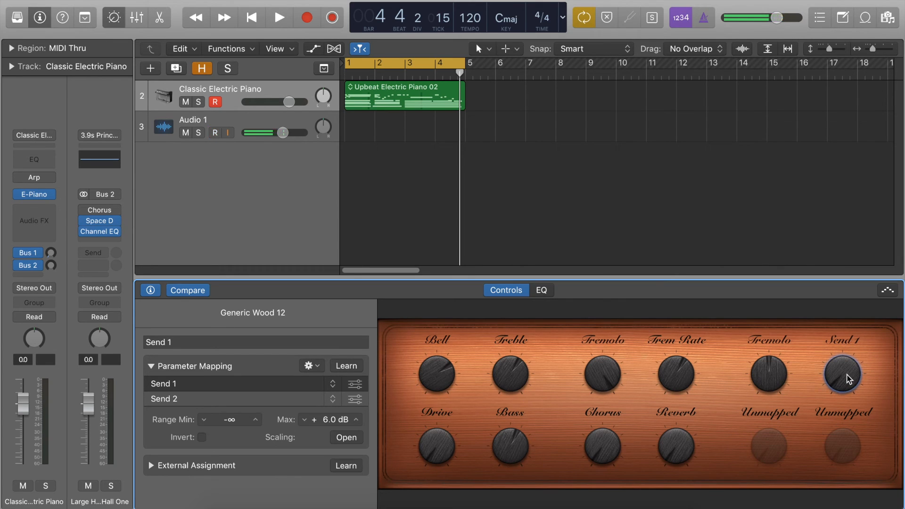
key("space")
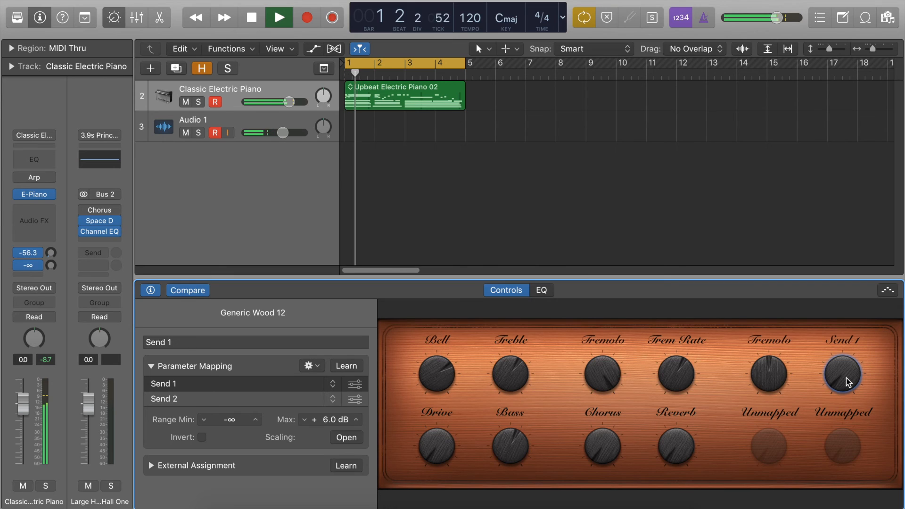
left_click_drag(846, 381, 844, 372)
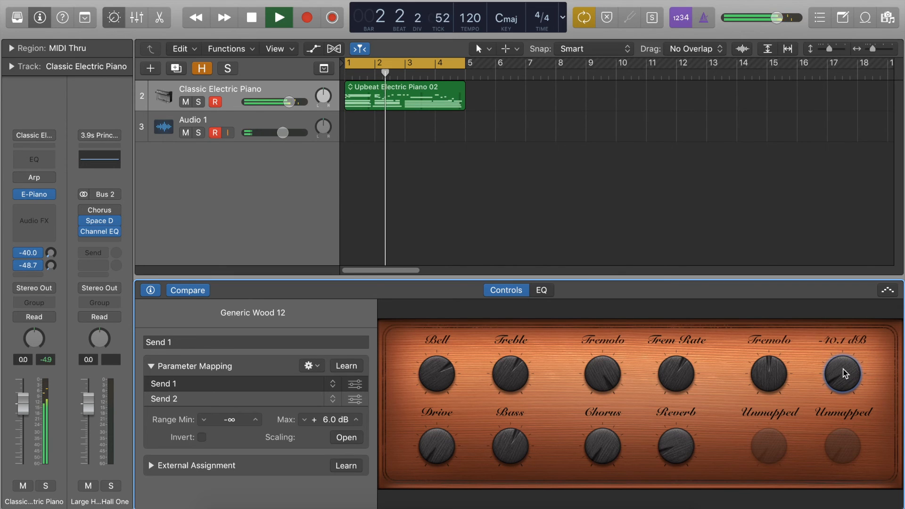
- Set the Tremolo Stereo knob to 40° during playback, try the Send 1 knob again, and stop playback
left_click(774, 377)
left_click_drag(777, 366, 773, 407)
left_click(847, 369)
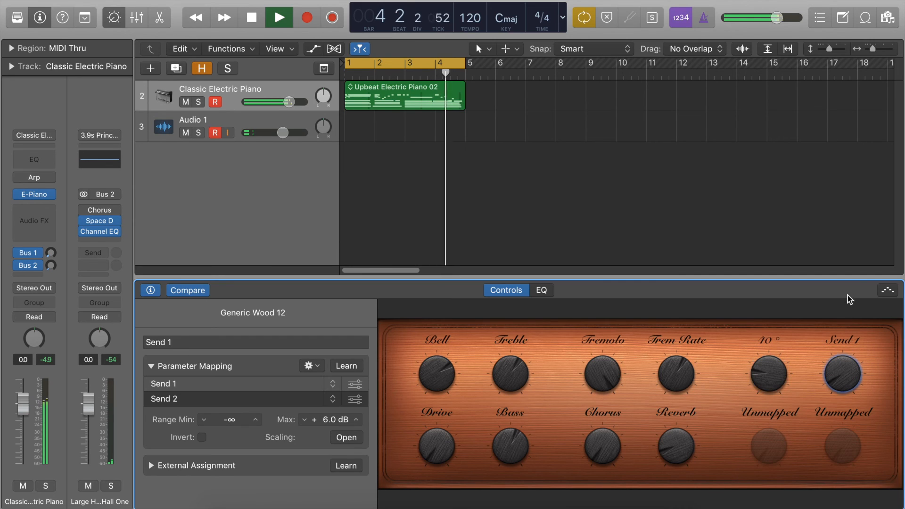
left_click_drag(841, 374, 844, 466)
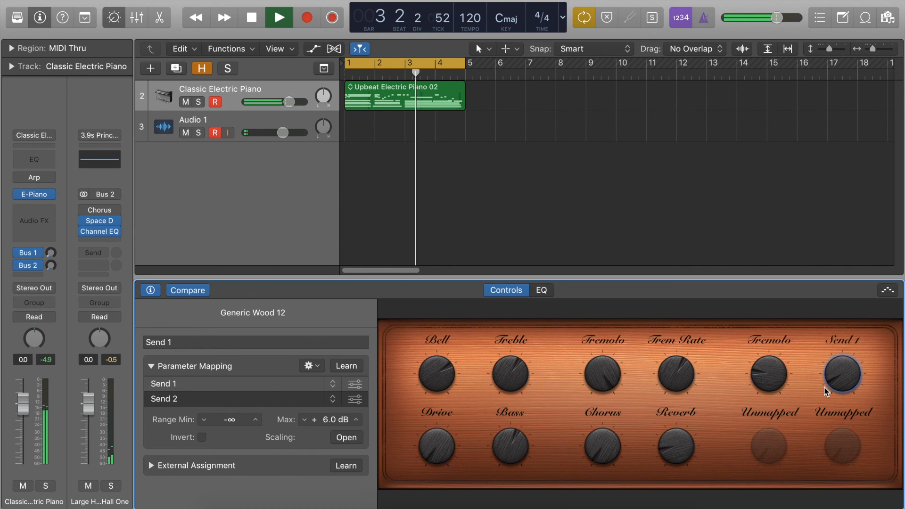
key("space")
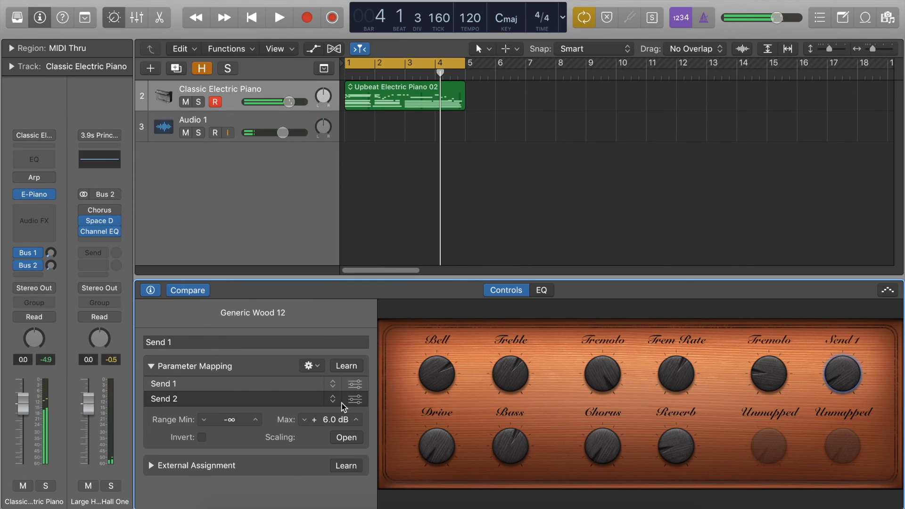
- Invert the Send 2 mapping of the Send 1 knob, and turn the knob down to its minimum
left_click(222, 397)
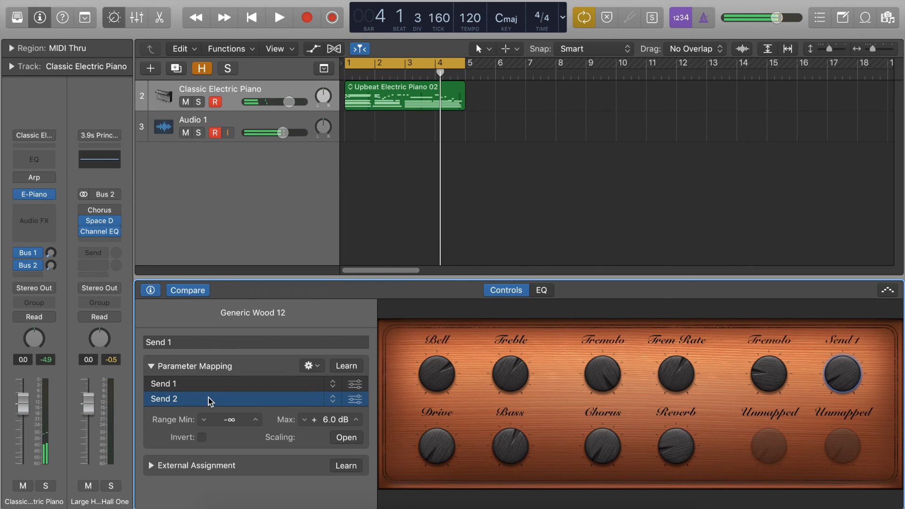
left_click(201, 438)
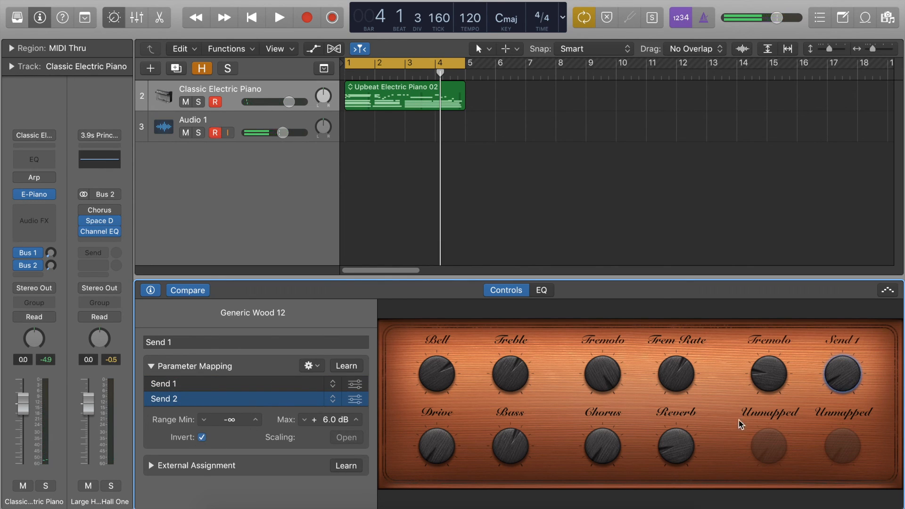
left_click_drag(854, 372, 844, 391)
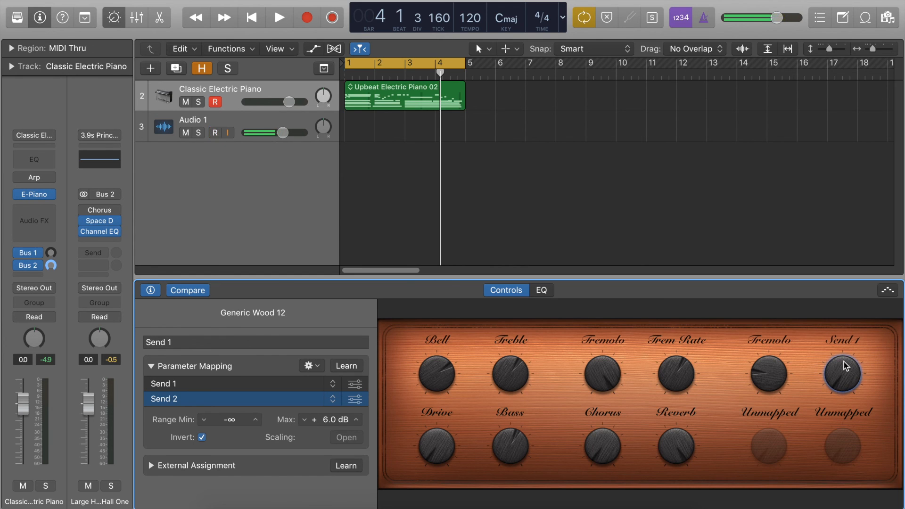
- Play the region while sweeping the Send 1 knob up and back to -15.0 dB, and stop playback
key("space")
left_click_drag(847, 380, 844, 231)
left_click_drag(847, 183, 838, 310)
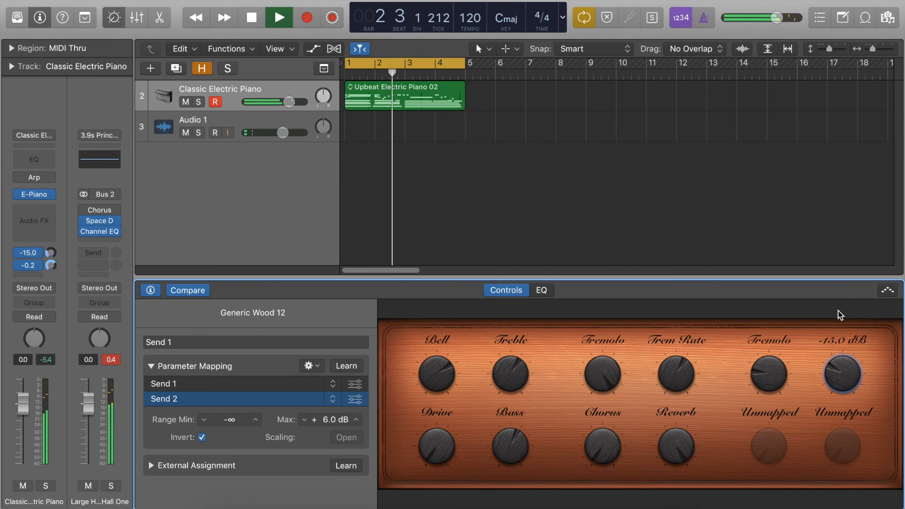
key("space")
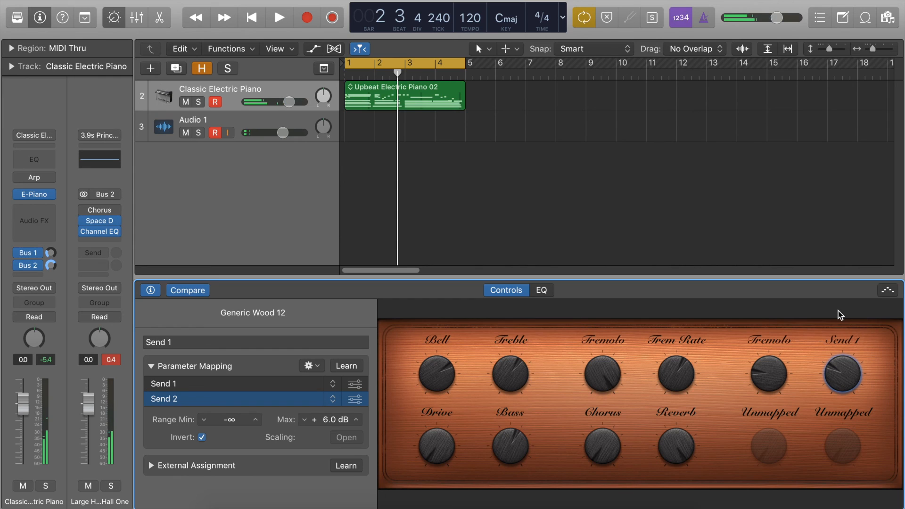